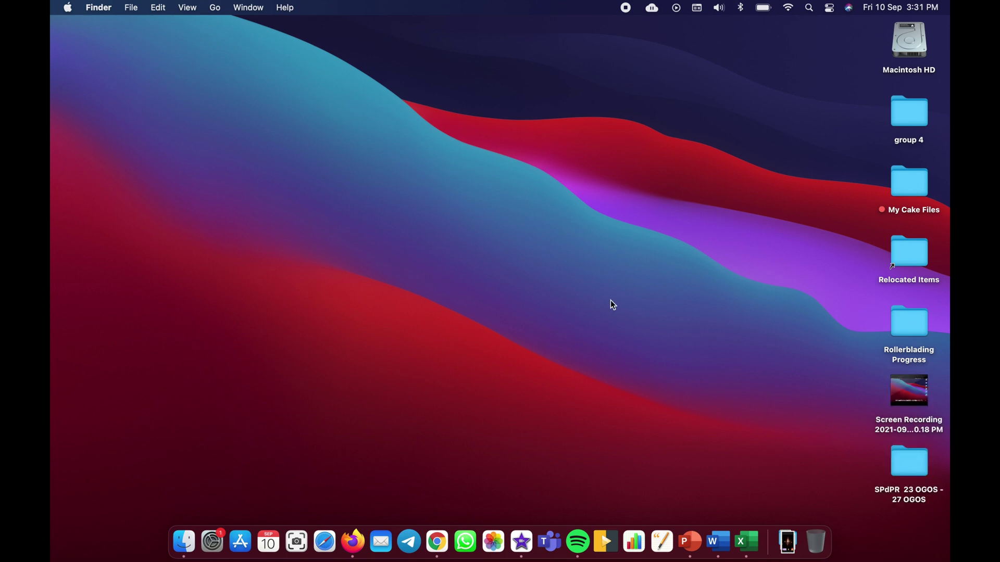
# - Bring the Google Chrome window showing Google Drive to the front from the Dock
pyautogui.click(437, 542)
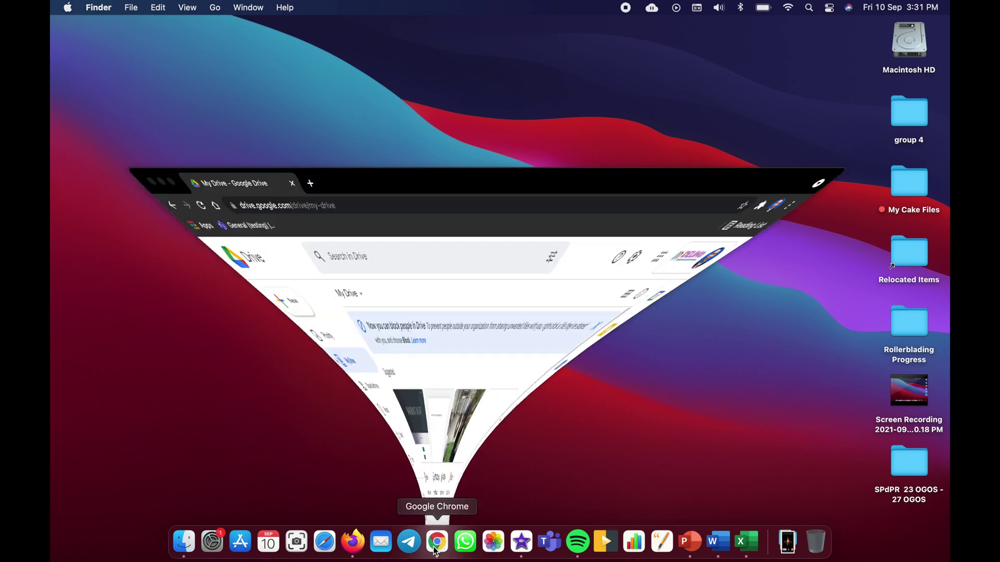
# - Launch Google Classroom in a new tab from Drive's Google apps grid
pyautogui.click(917, 55)
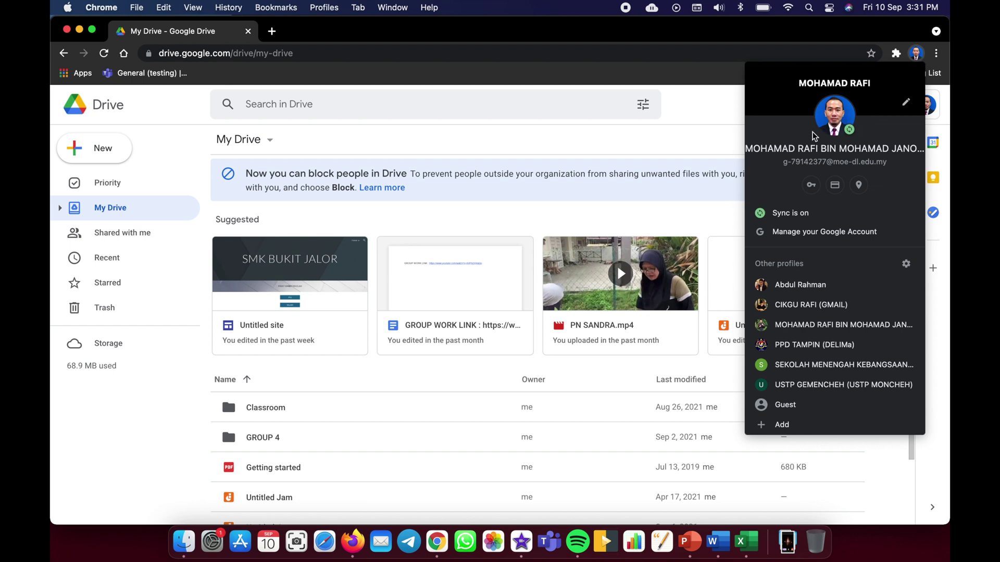
pyautogui.click(677, 155)
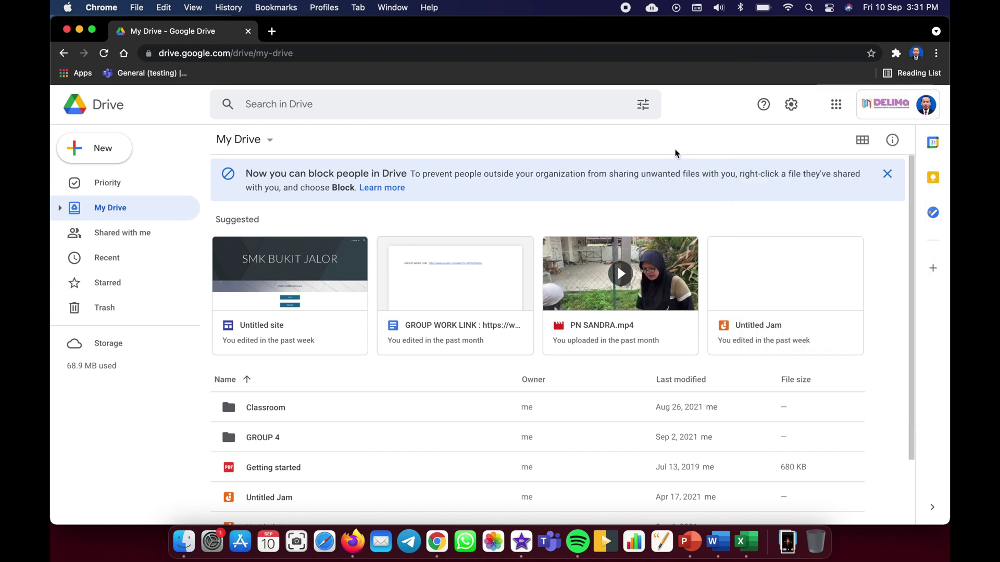
pyautogui.click(837, 106)
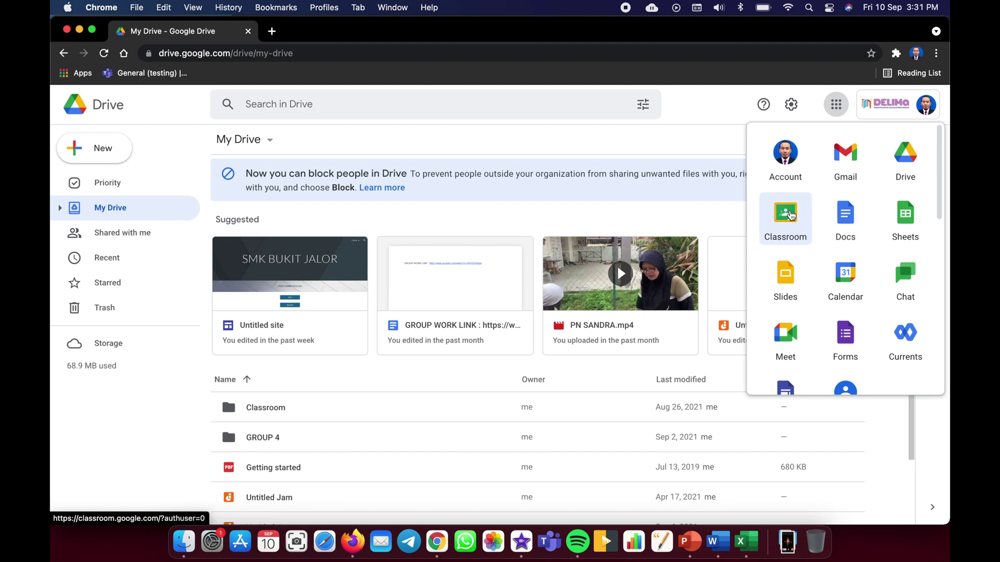
pyautogui.click(788, 218)
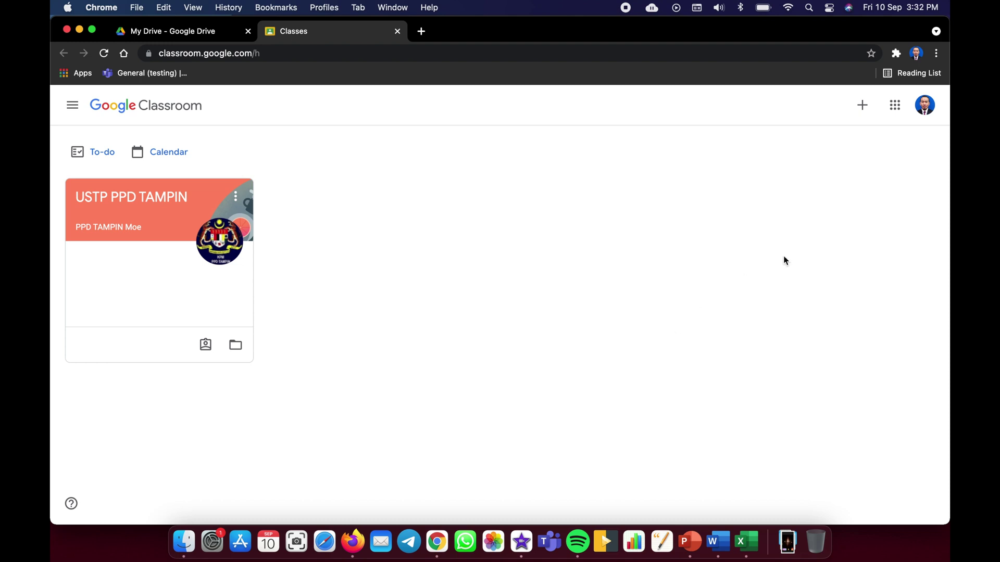
# - Create a class with Class name '5 SAINS' and Subject 'BAHASA INGGERIS'
pyautogui.click(868, 107)
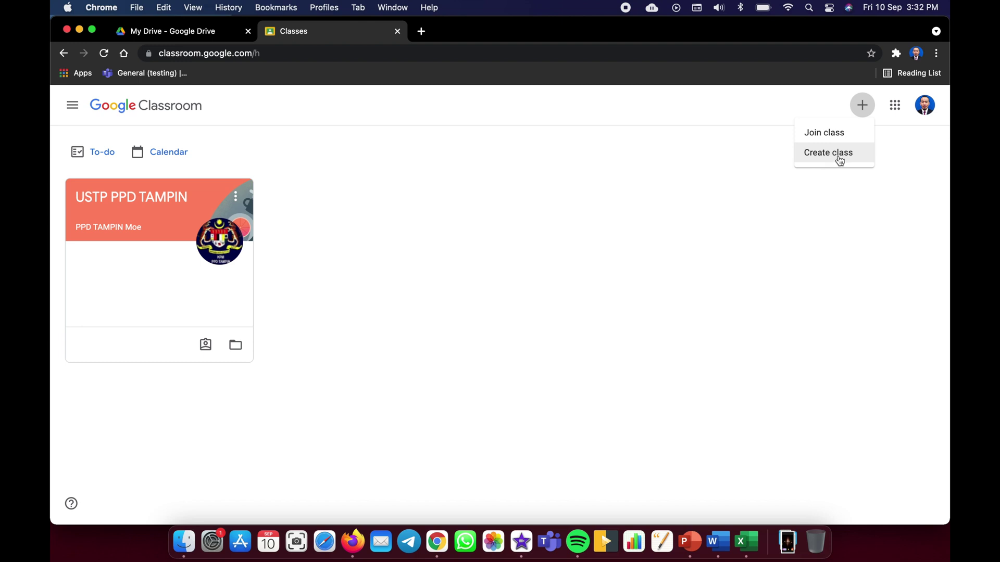
pyautogui.click(838, 156)
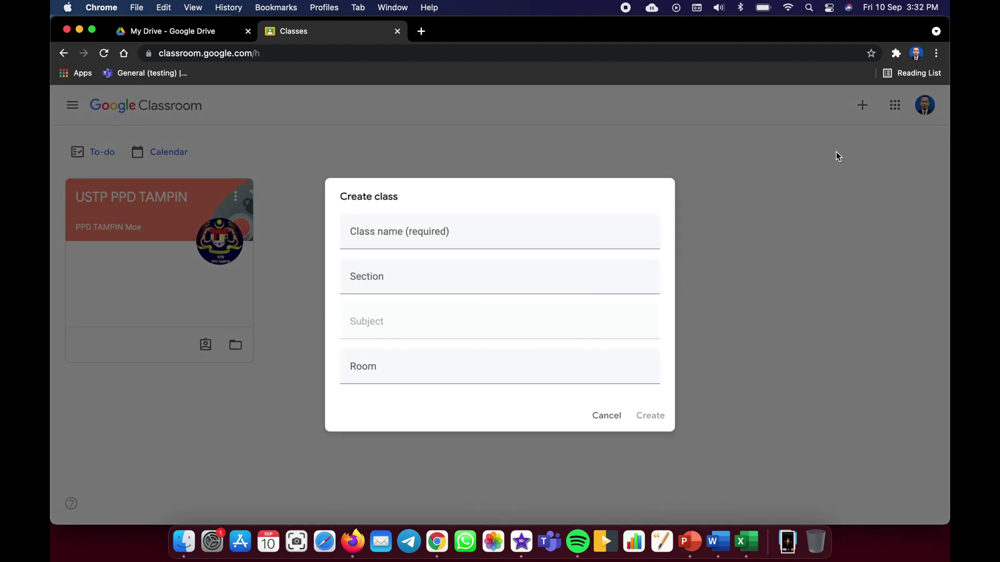
pyautogui.click(468, 236)
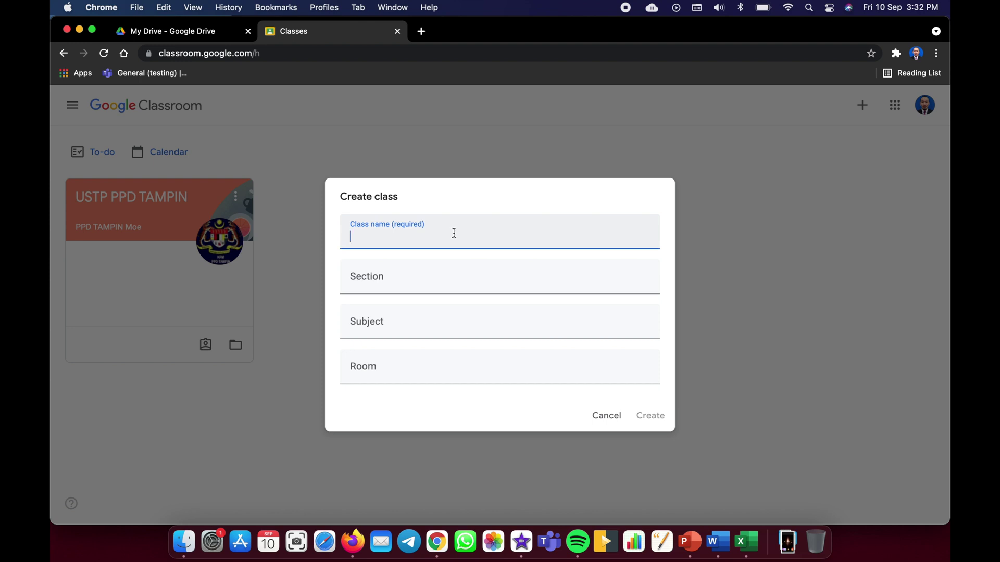
pyautogui.write('5 SAINS')
pyautogui.click(423, 284)
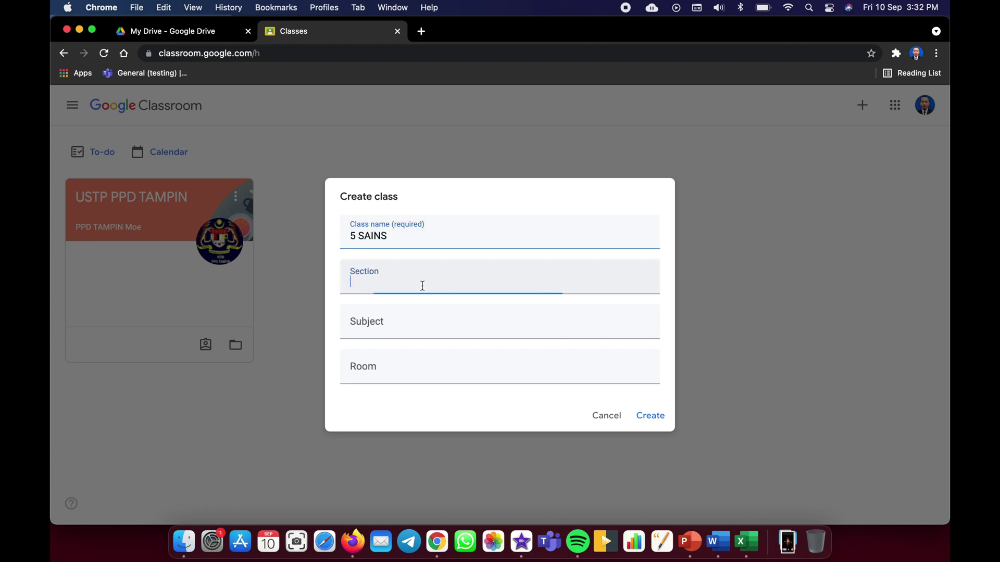
pyautogui.click(403, 332)
pyautogui.write('BAHASA I')
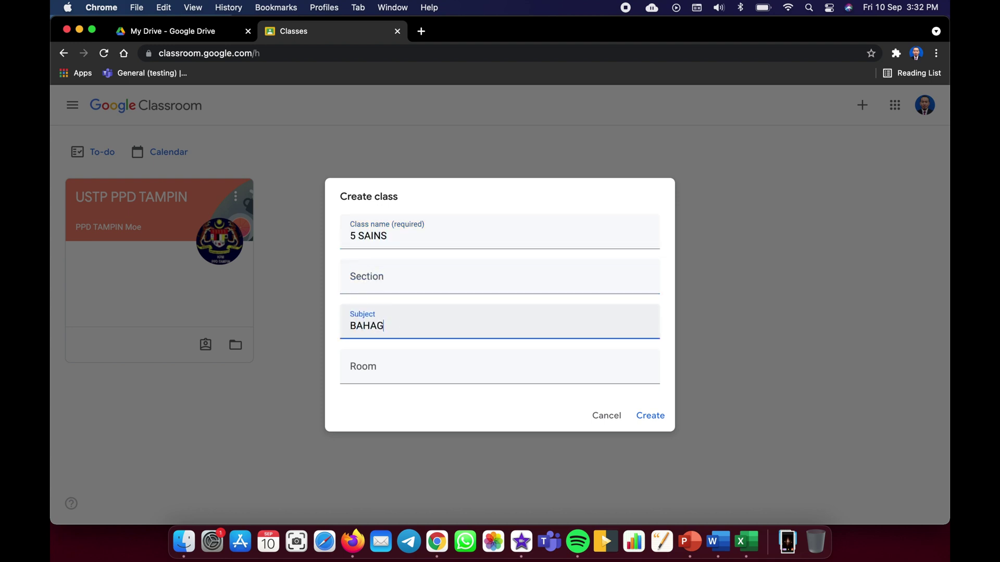
pyautogui.write('NGGERIS')
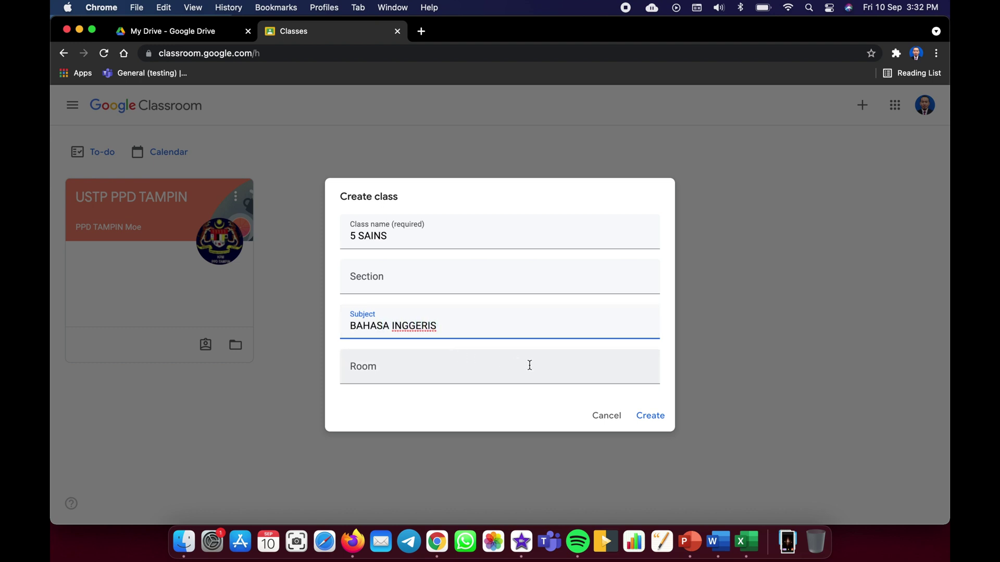
pyautogui.click(645, 416)
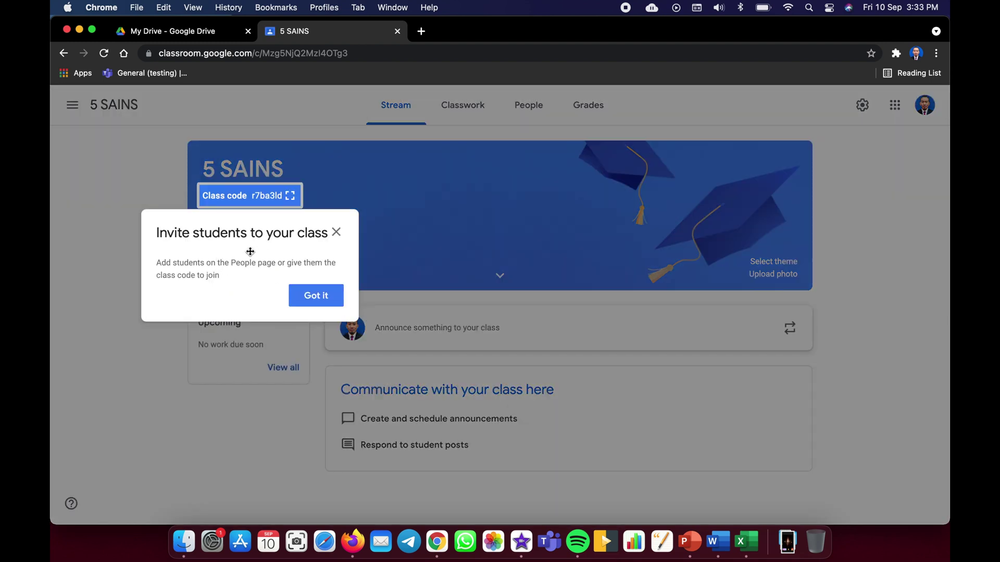
# - Dismiss the Invite students tip and go to the 5 SAINS People page
pyautogui.click(336, 233)
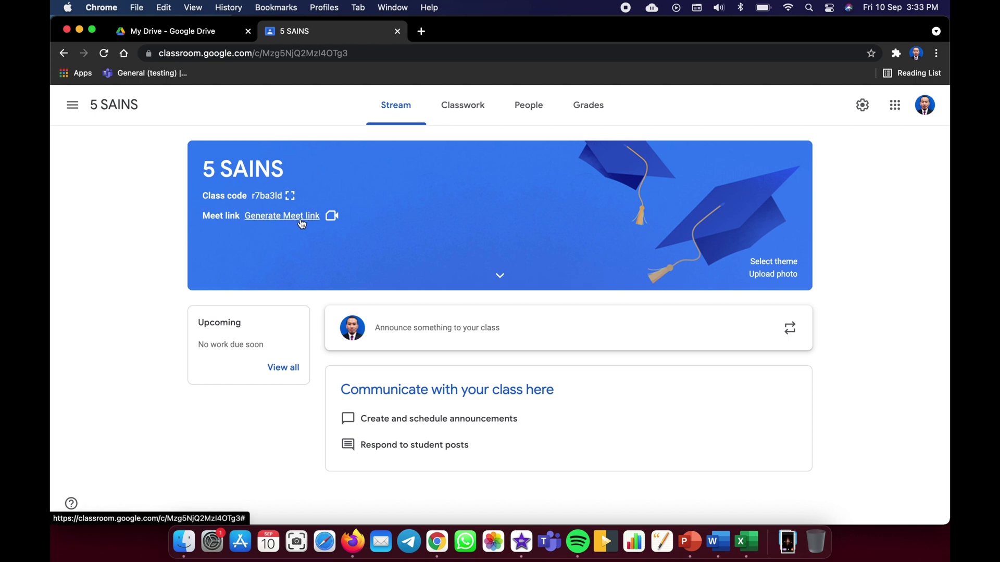
pyautogui.click(532, 107)
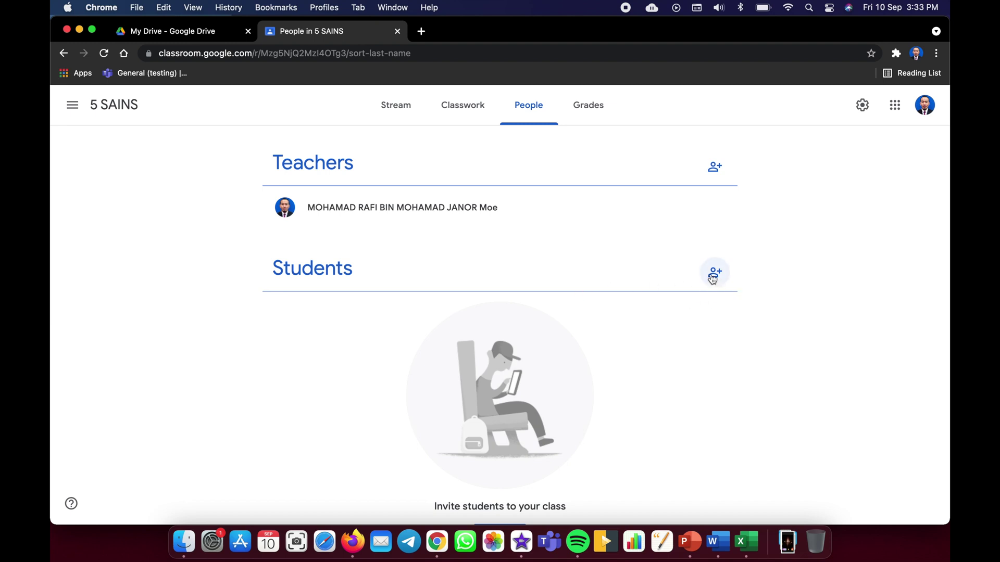
# - Invite two students to 5 SAINS using their school e-mail addresses
pyautogui.click(715, 275)
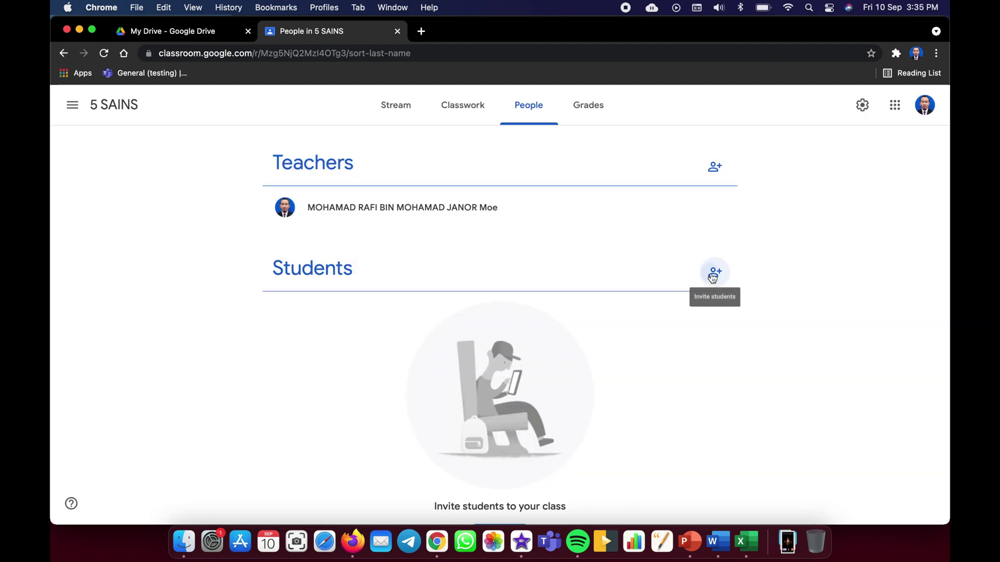
pyautogui.click(715, 273)
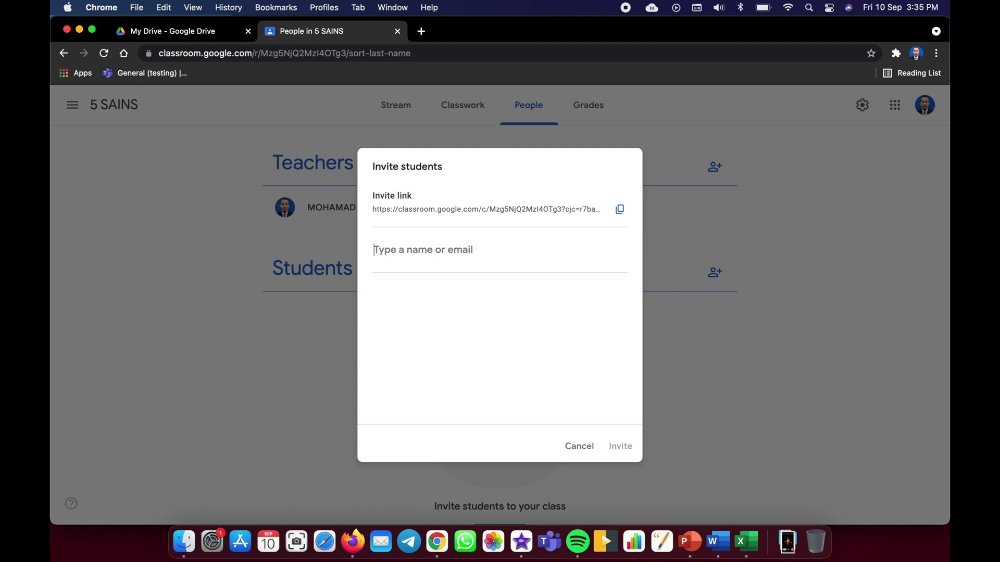
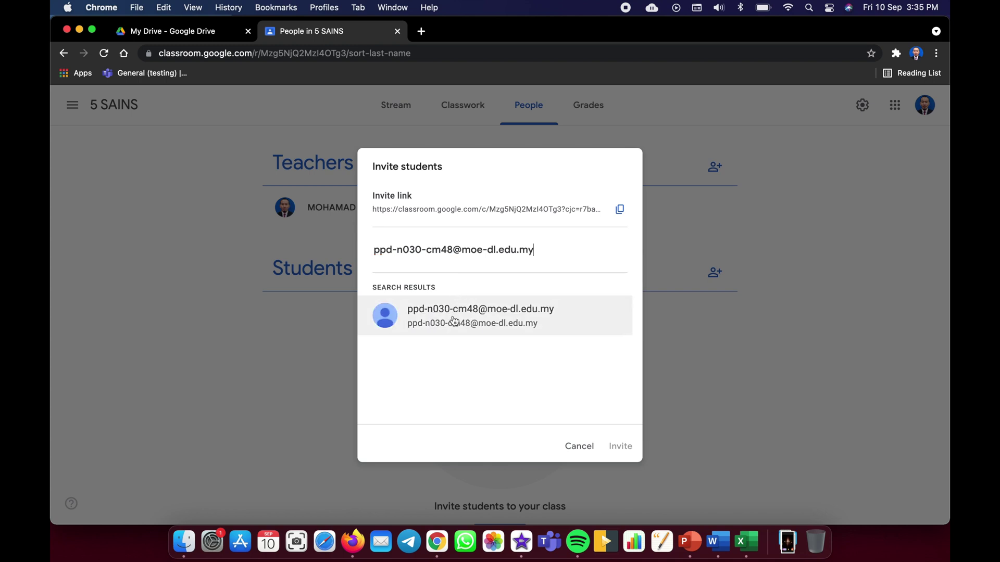
pyautogui.click(455, 321)
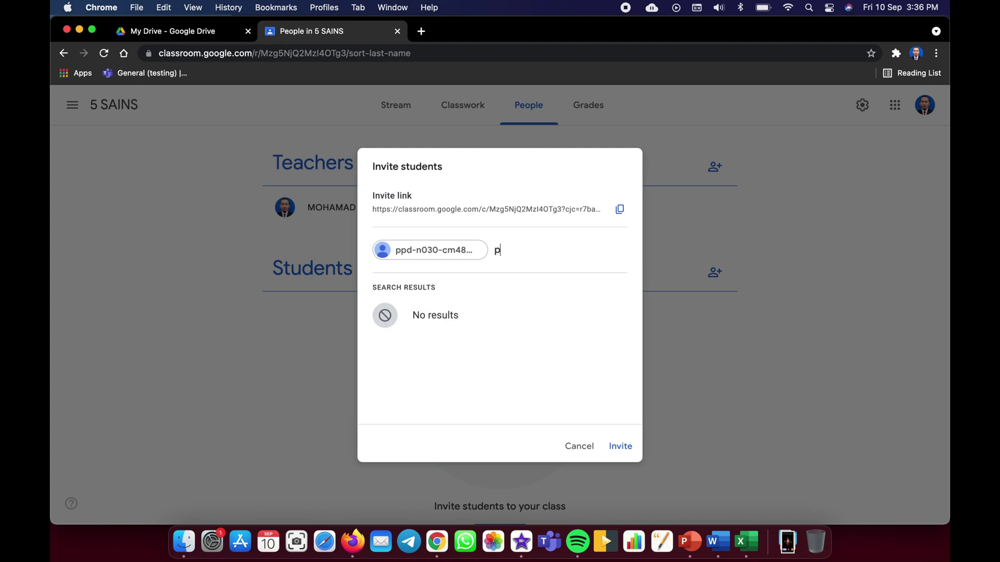
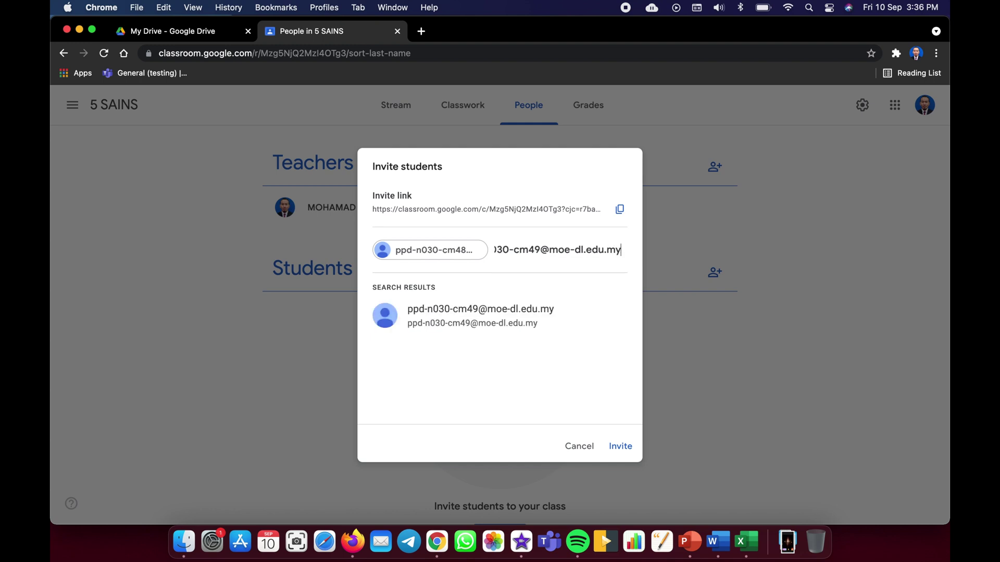
pyautogui.click(468, 306)
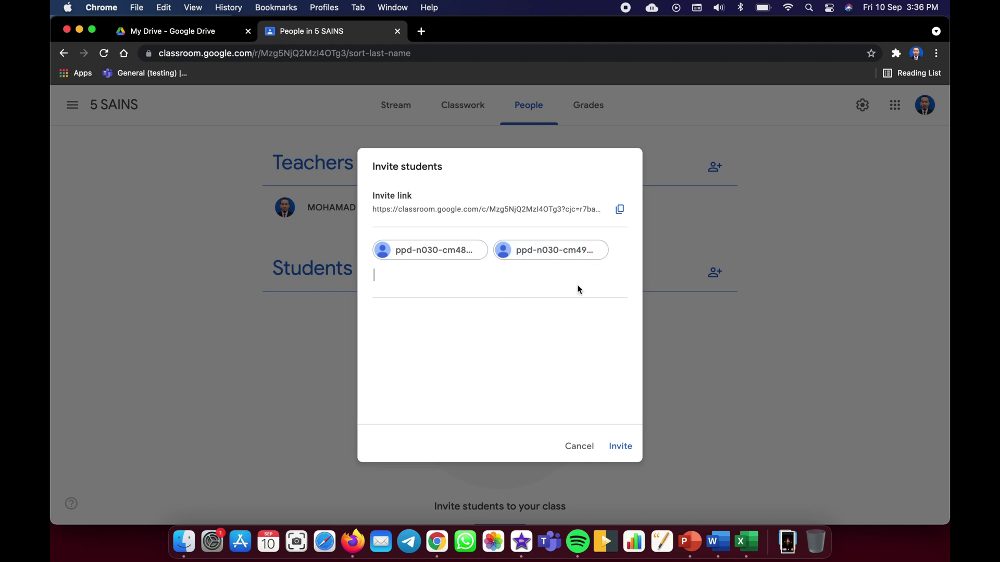
pyautogui.click(625, 446)
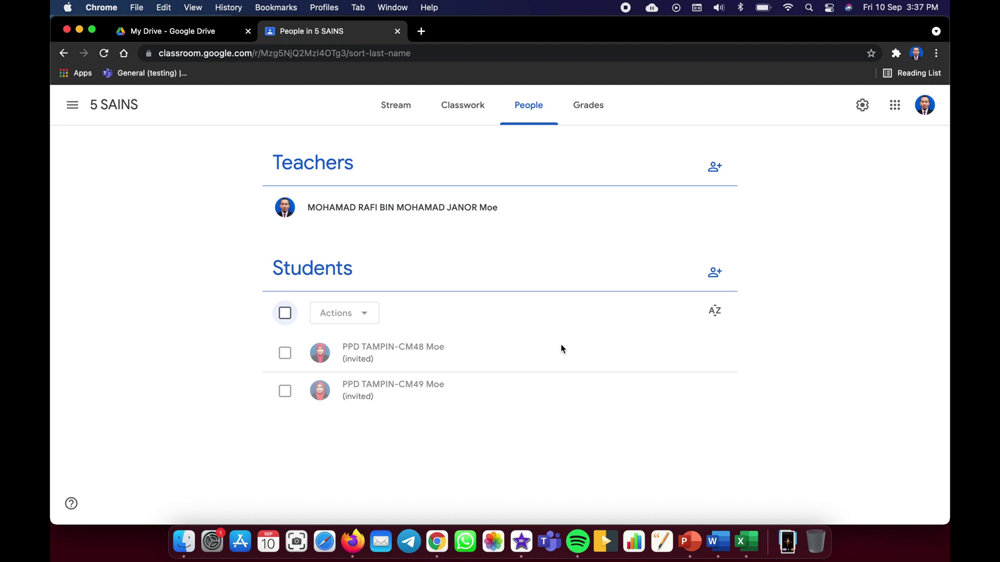
# - Try selecting students and viewing their actions, leaving none selected
pyautogui.click(286, 315)
pyautogui.click(285, 391)
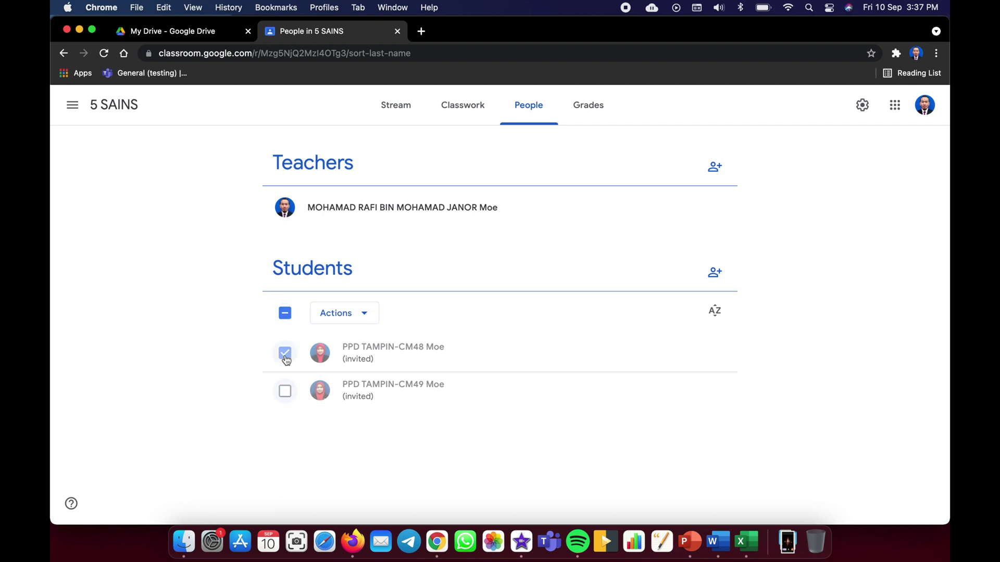
pyautogui.click(374, 317)
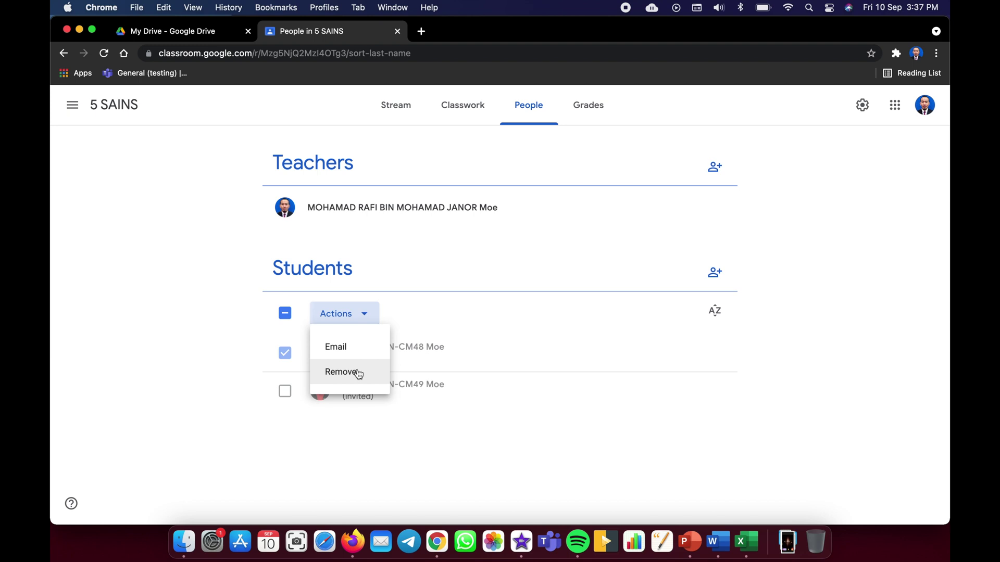
pyautogui.click(447, 309)
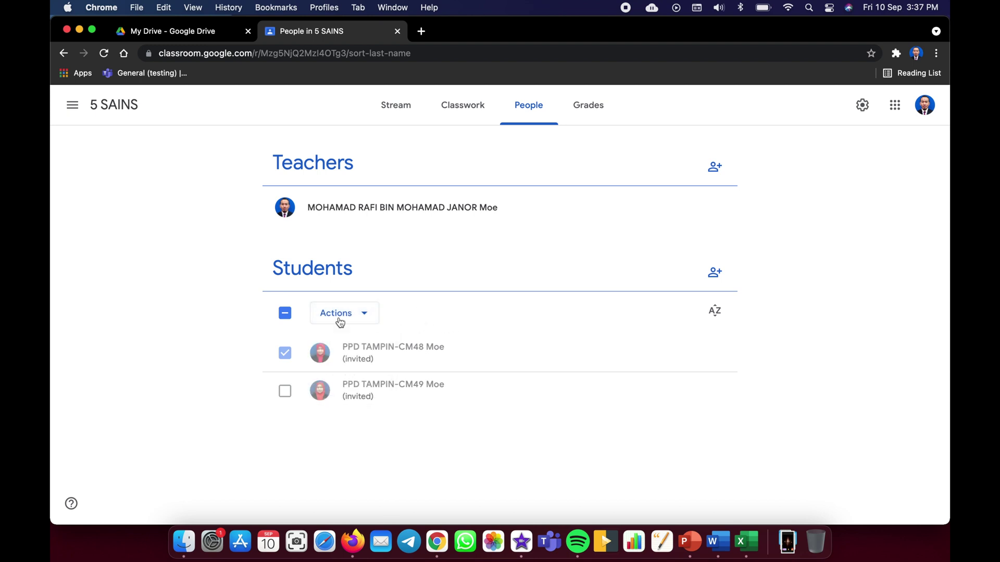
pyautogui.click(287, 318)
pyautogui.click(286, 314)
# - Copy the class invite link from the Invite students window, then cancel it
pyautogui.click(716, 275)
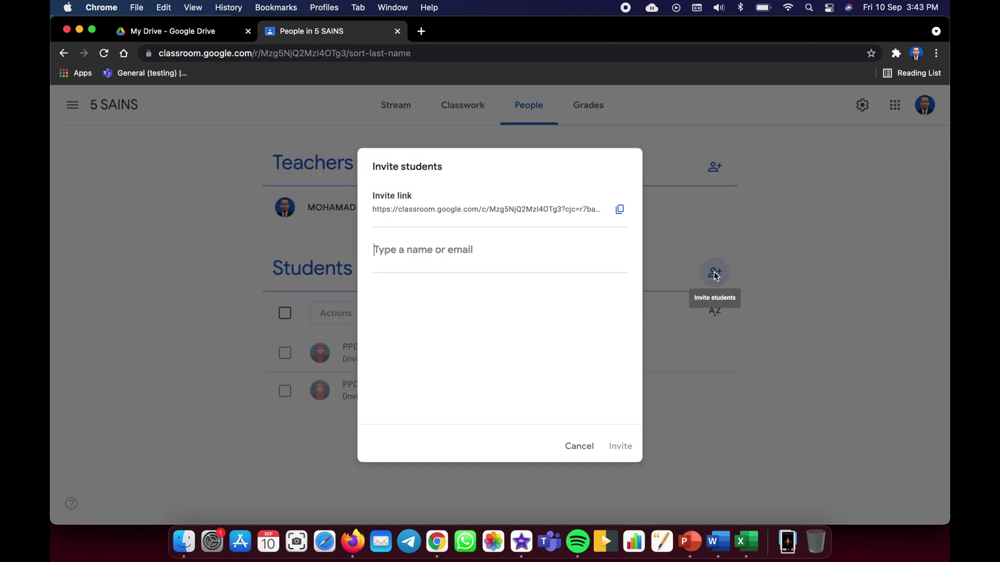
pyautogui.click(623, 211)
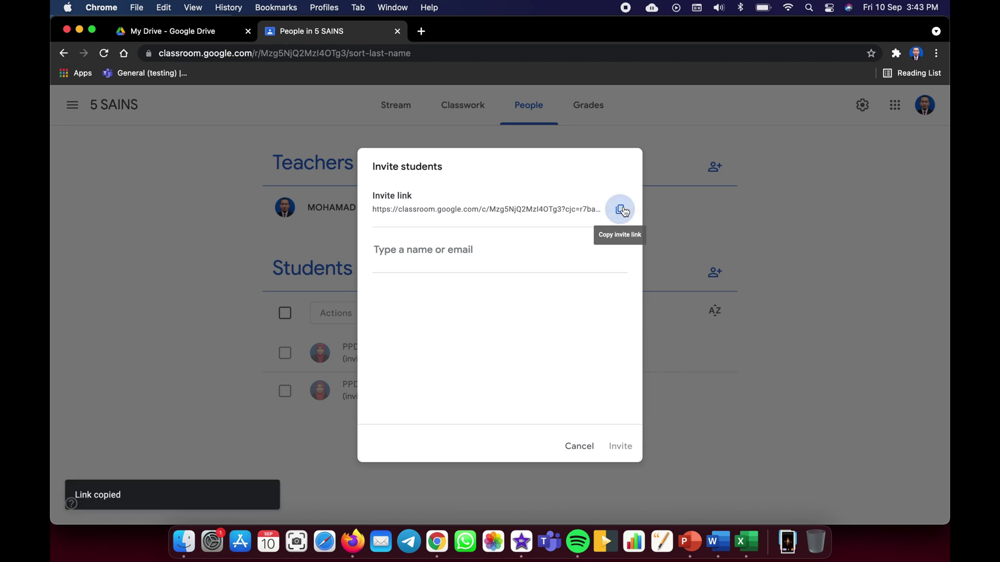
pyautogui.click(598, 446)
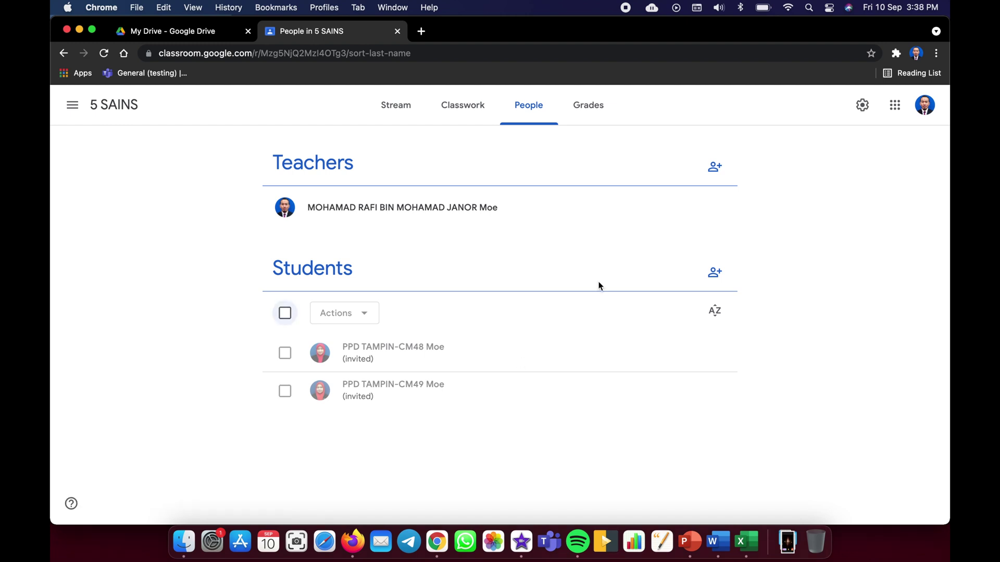
# - Start a new Assignment from Create on the 5 SAINS Classwork page
pyautogui.click(466, 111)
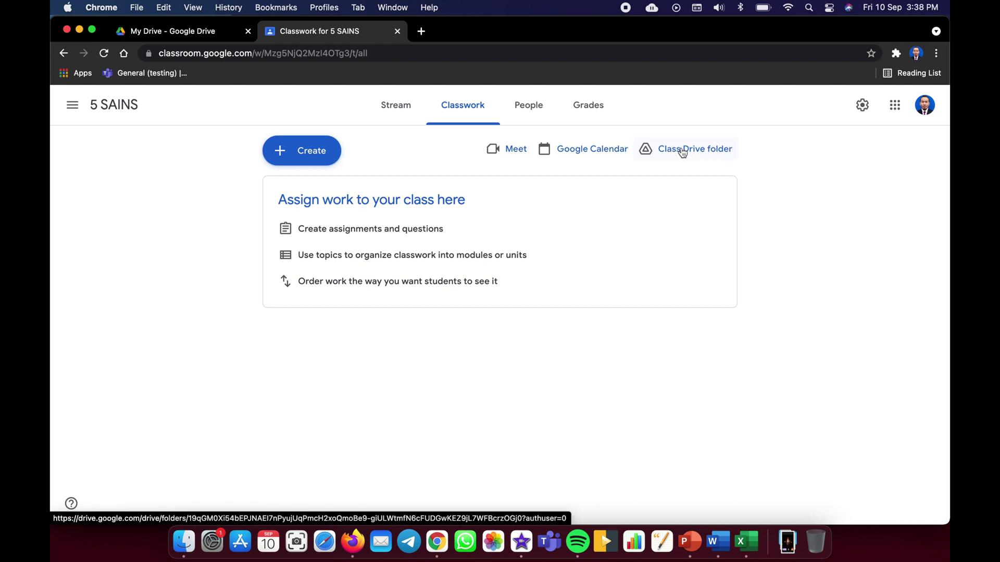
pyautogui.click(314, 159)
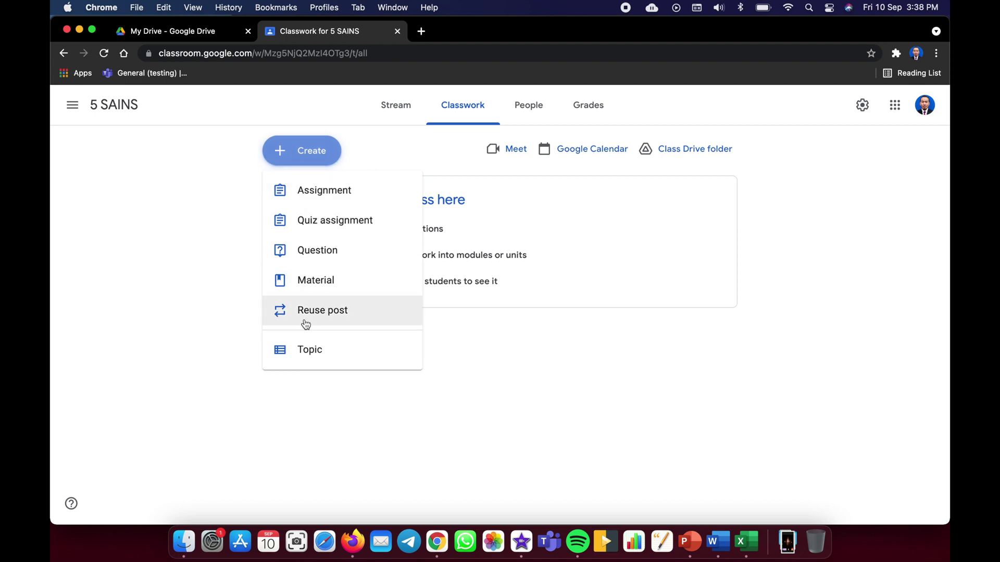
pyautogui.click(316, 198)
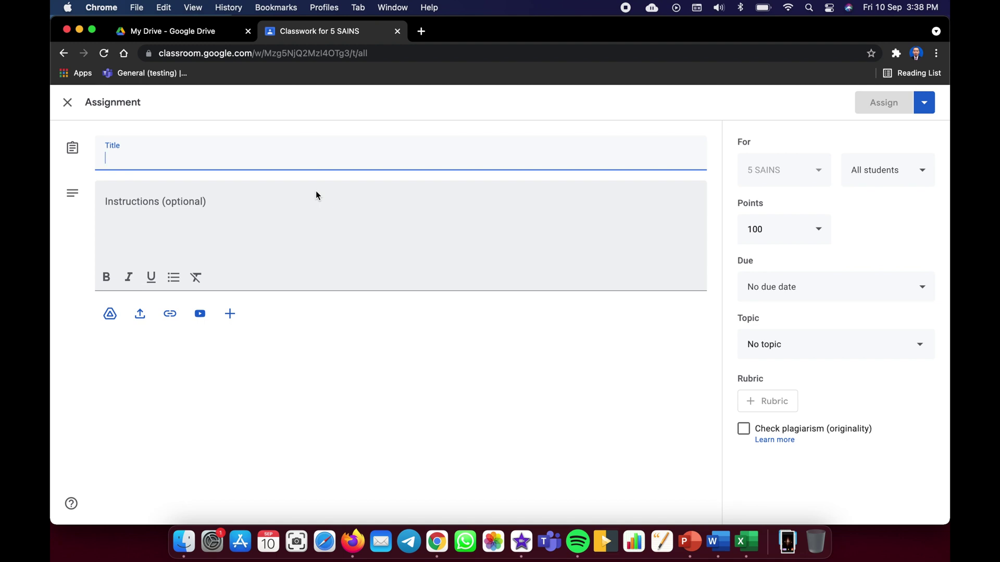
# - Title the assignment 'List down 10 verbs' with instructions 'Students need to list 10 verbs'
pyautogui.write('List down 10 vers')
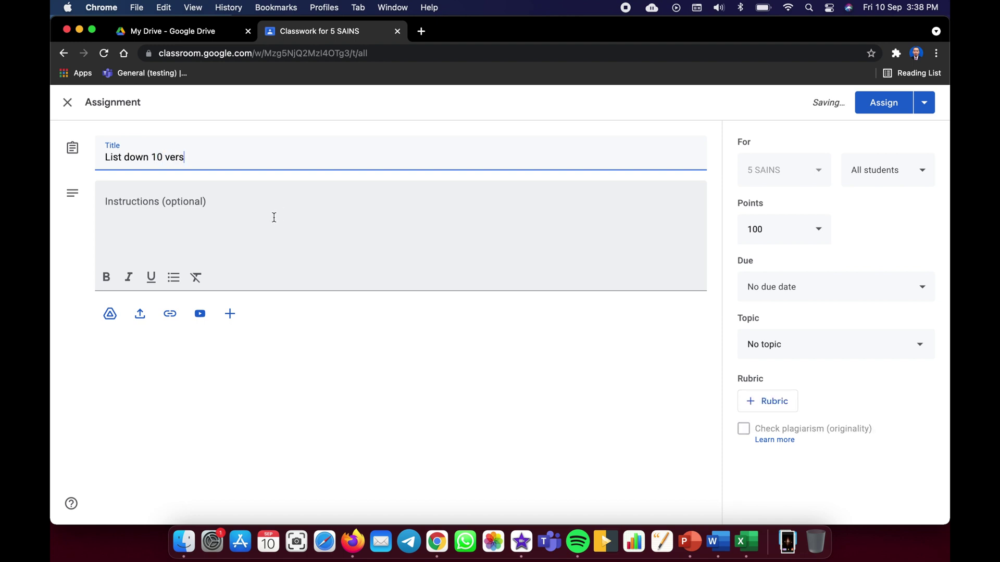
pyautogui.click(247, 214)
pyautogui.write('Students need to list')
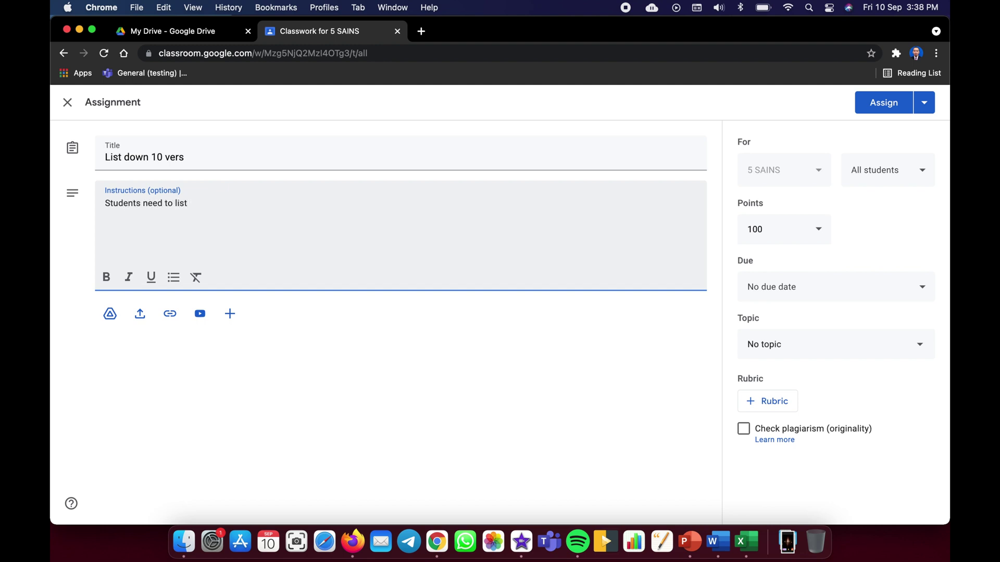
pyautogui.click(190, 155)
pyautogui.write('bs')
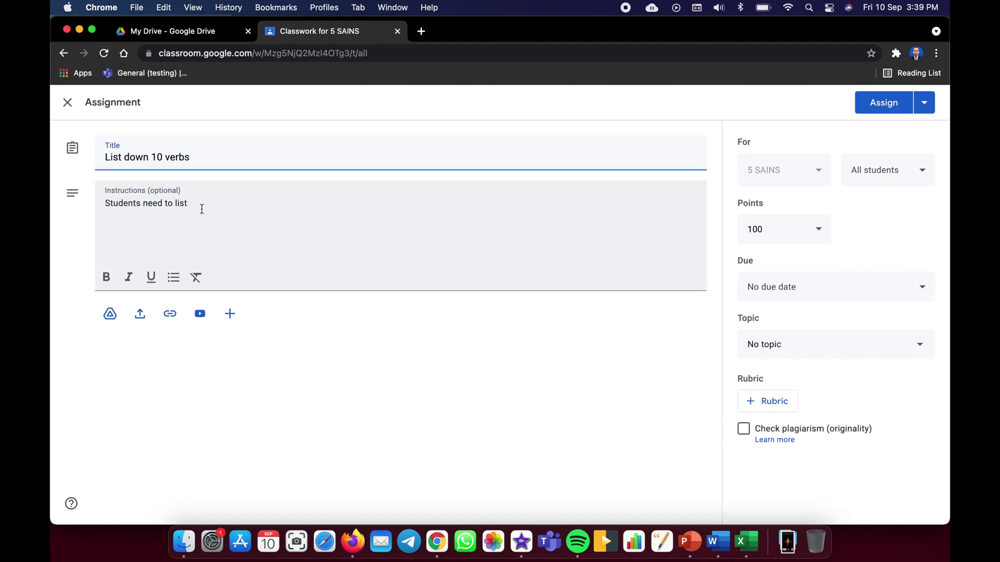
pyautogui.click(202, 208)
pyautogui.write('10')
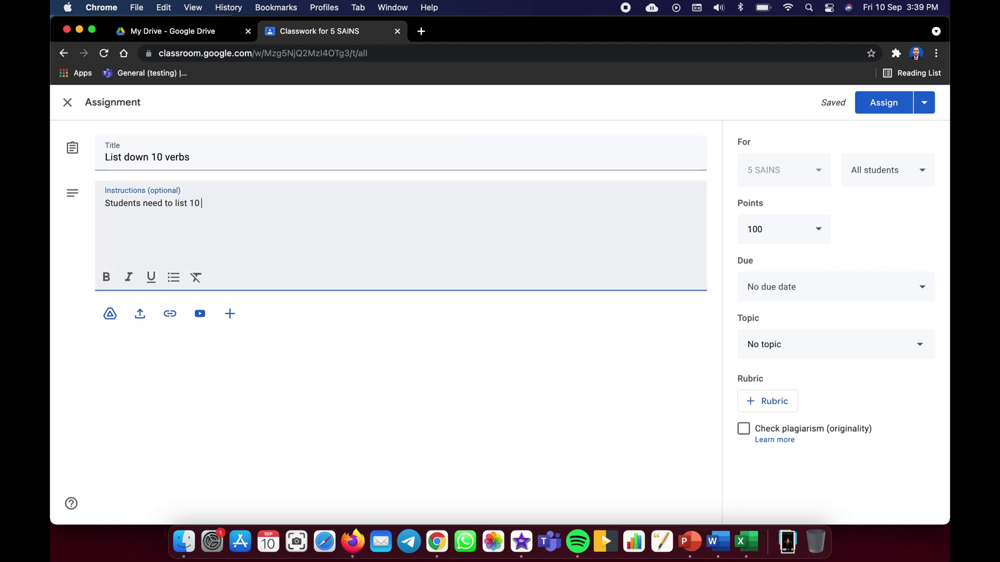
pyautogui.write(' verbs')
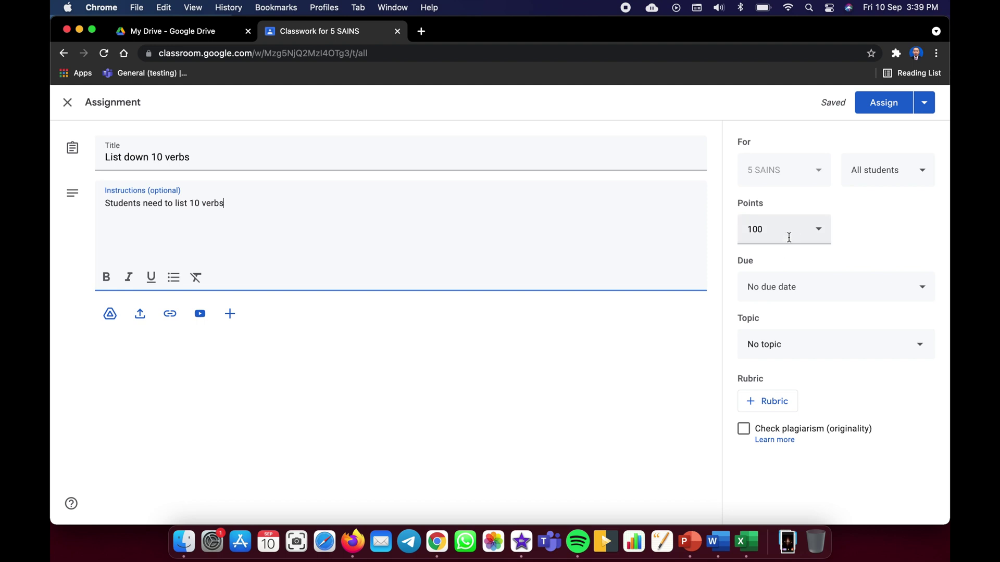
# - Change the assignment's points from 100 to 10
pyautogui.click(816, 233)
pyautogui.click(816, 233)
pyautogui.click(815, 232)
pyautogui.click(864, 233)
pyautogui.click(781, 229)
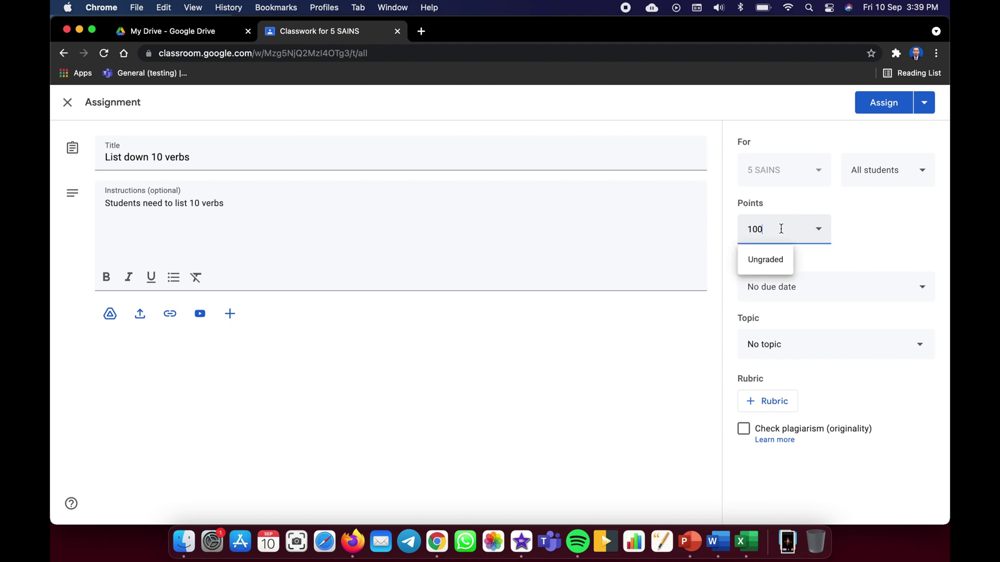
pyautogui.click(905, 218)
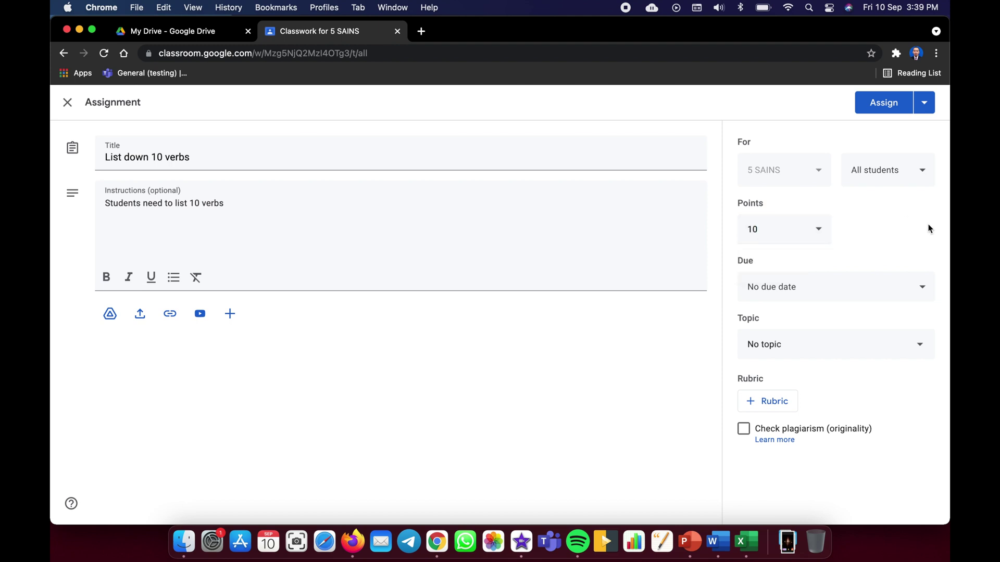
# - Pick a Sep 3 due date then clear it, and leave the topic as none
pyautogui.click(798, 293)
pyautogui.click(868, 335)
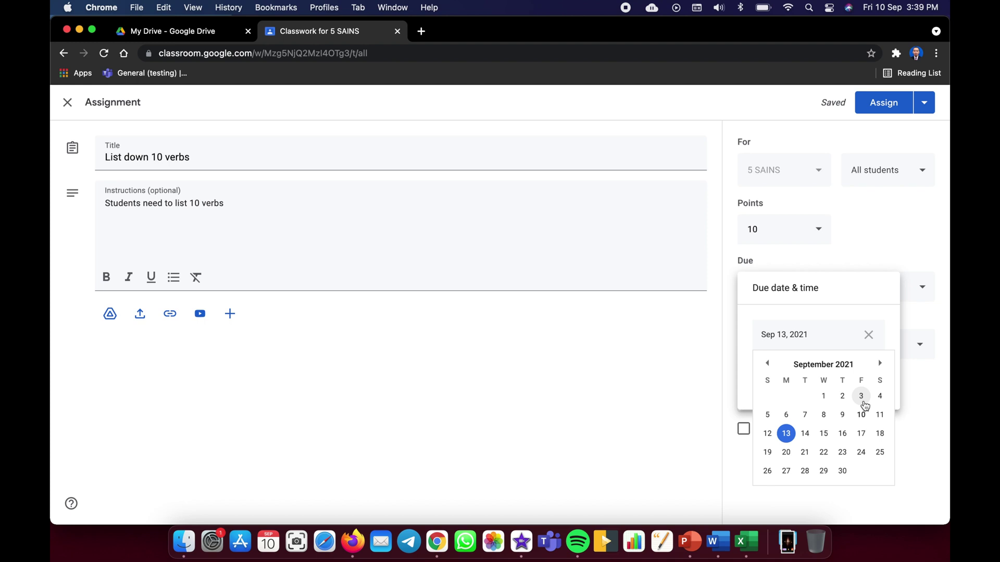
pyautogui.click(862, 401)
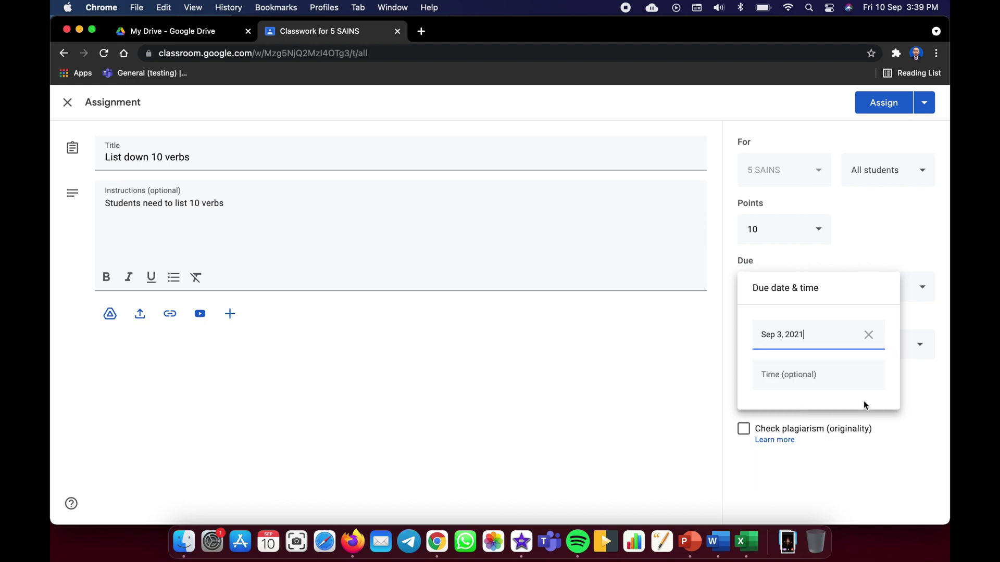
pyautogui.click(873, 338)
pyautogui.click(833, 395)
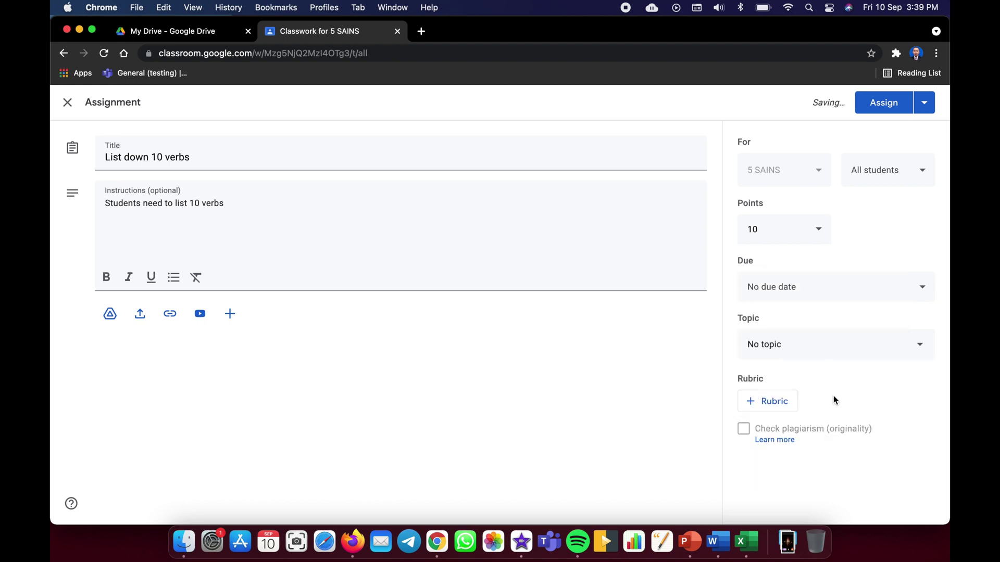
pyautogui.click(788, 350)
pyautogui.click(797, 323)
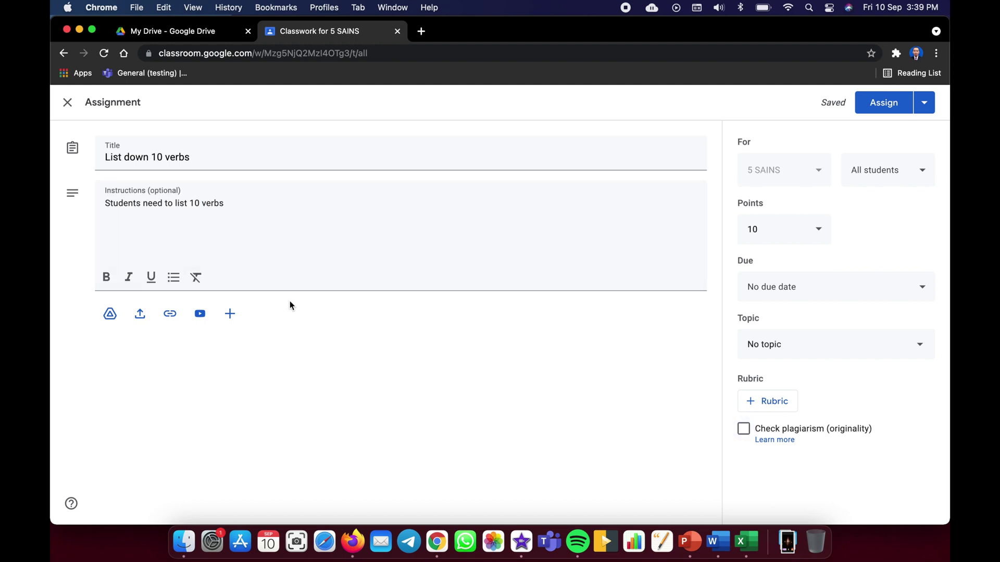
# - Assign 'List down 10 verbs', then check the People and Classwork pages
pyautogui.click(889, 106)
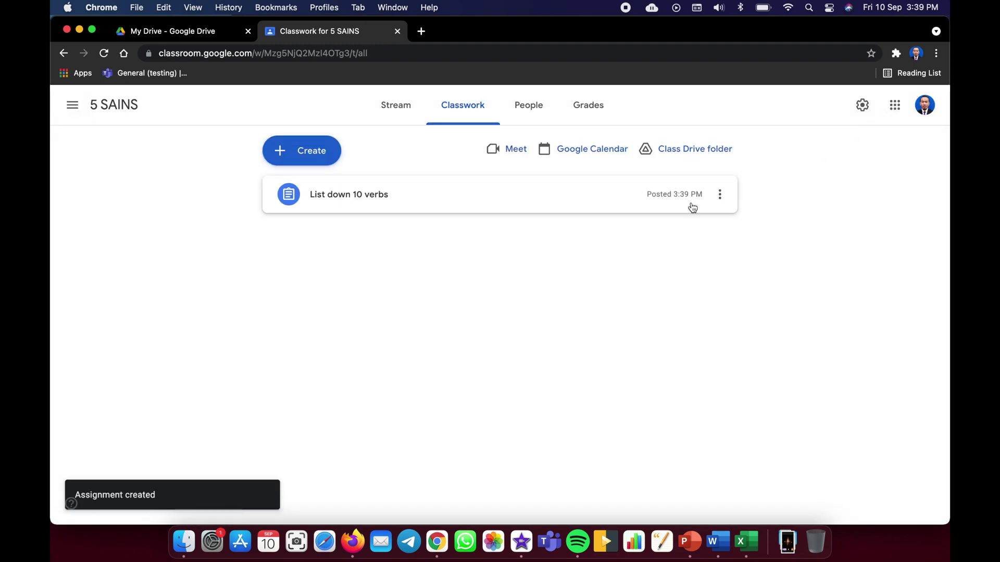
pyautogui.click(531, 119)
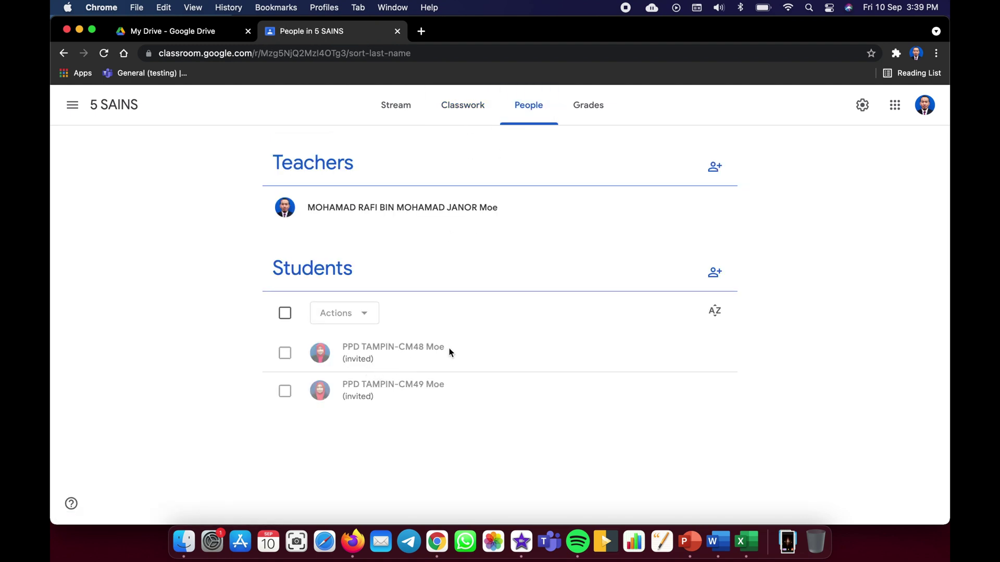
pyautogui.click(463, 110)
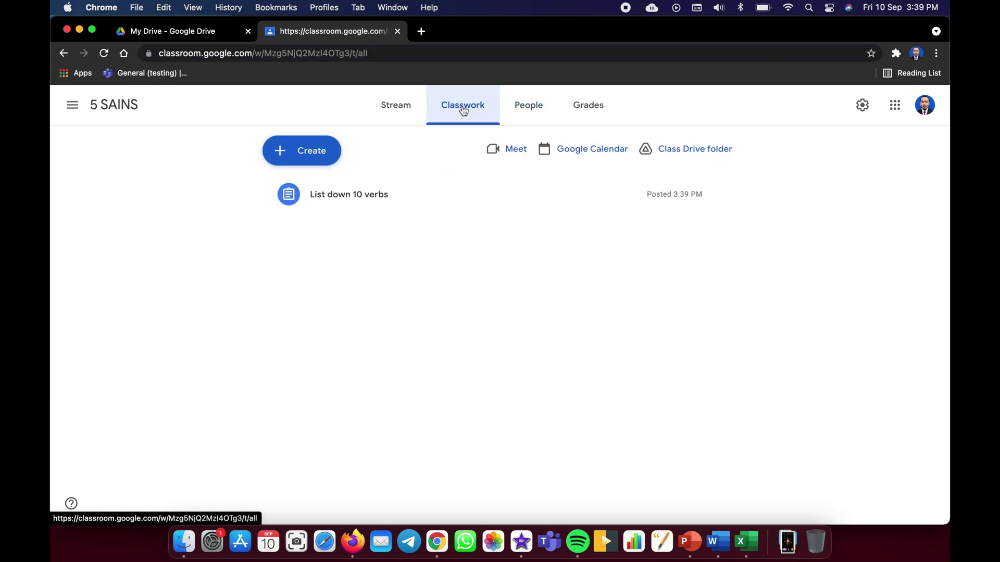
pyautogui.click(532, 106)
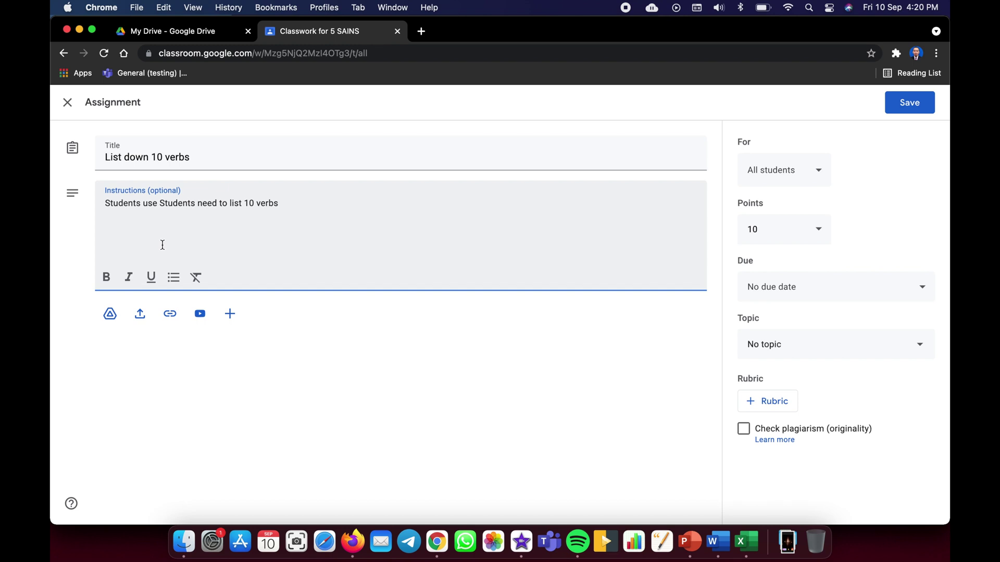
# - Put 'Students use docs.' at the start of the assignment instructions, checking the student profile along the way
pyautogui.write('docs')
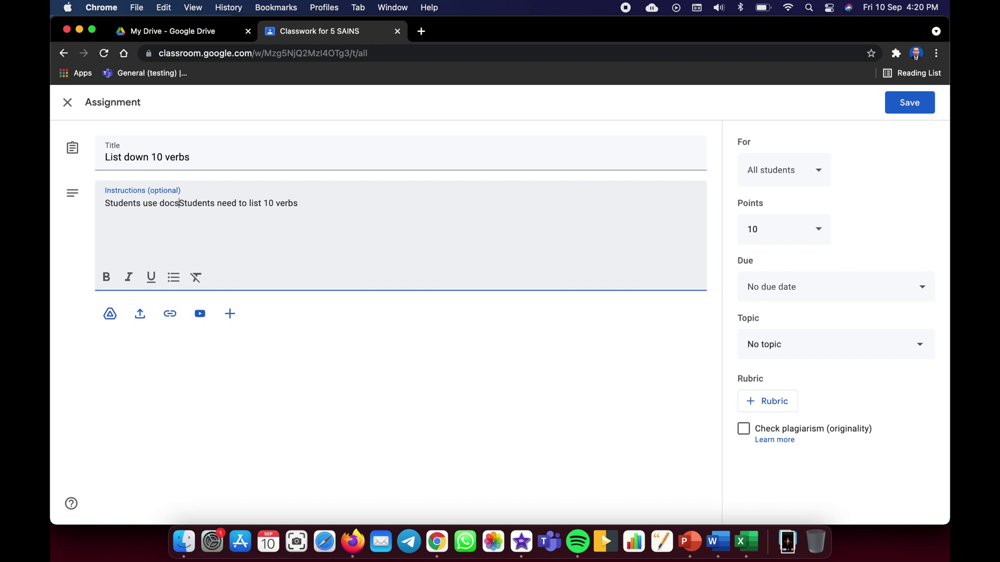
pyautogui.write('.')
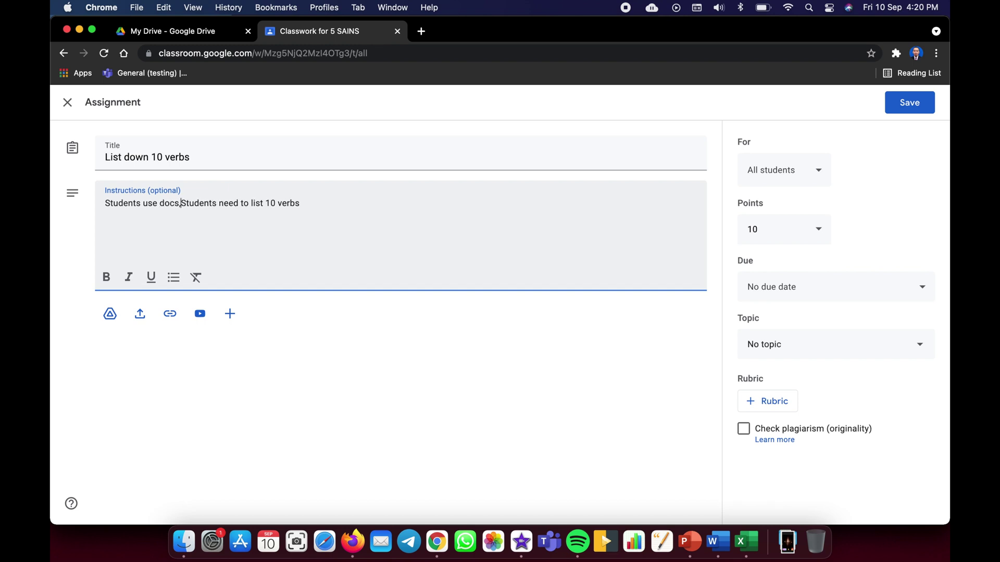
pyautogui.press('BackSpace')
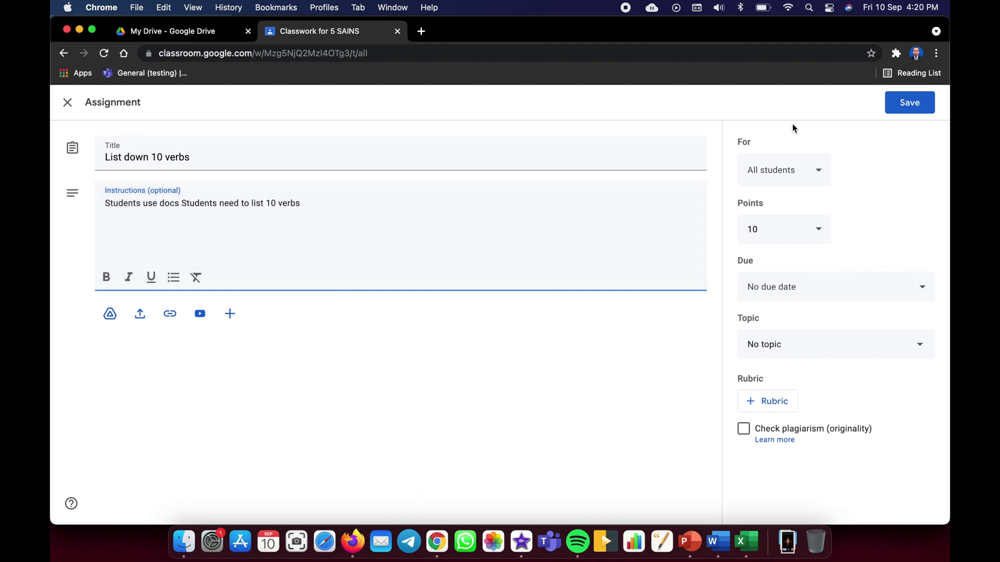
pyautogui.click(917, 54)
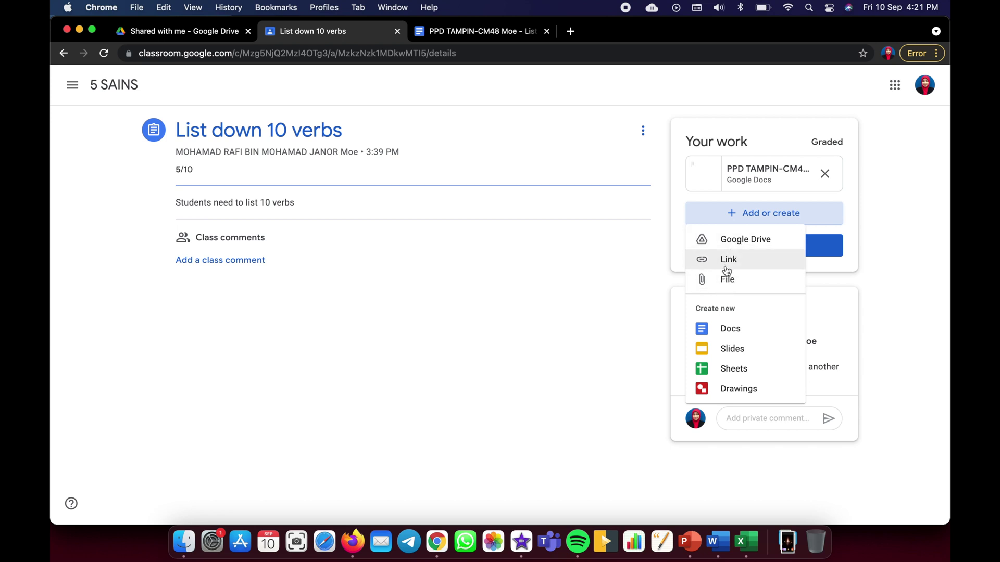
pyautogui.click(888, 54)
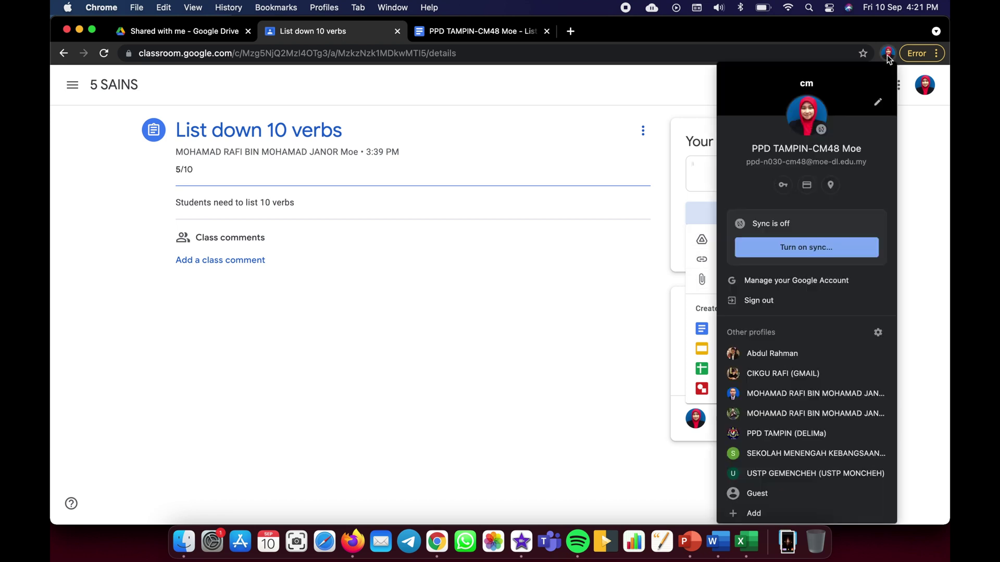
pyautogui.click(765, 394)
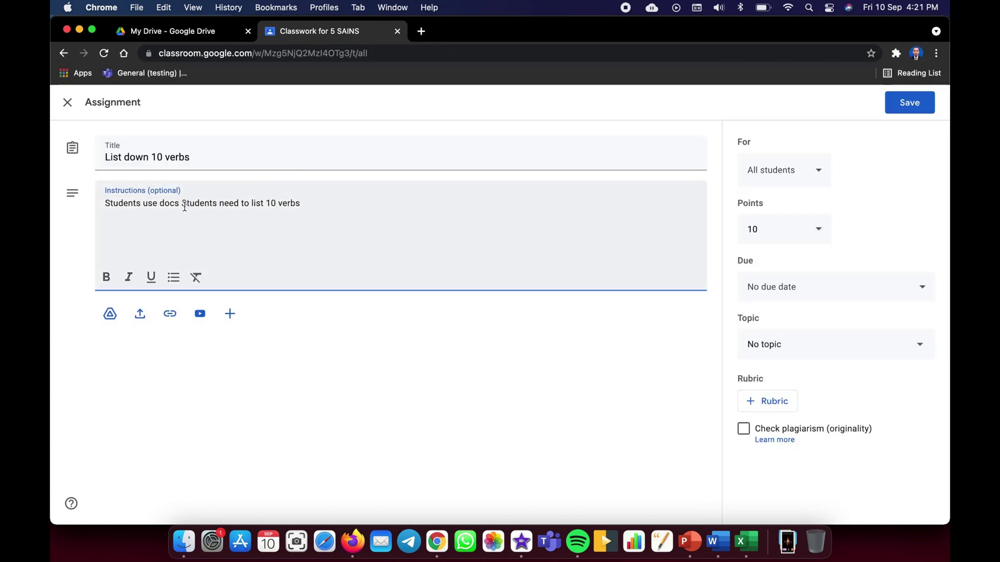
pyautogui.press('BackSpace')
pyautogui.write('.')
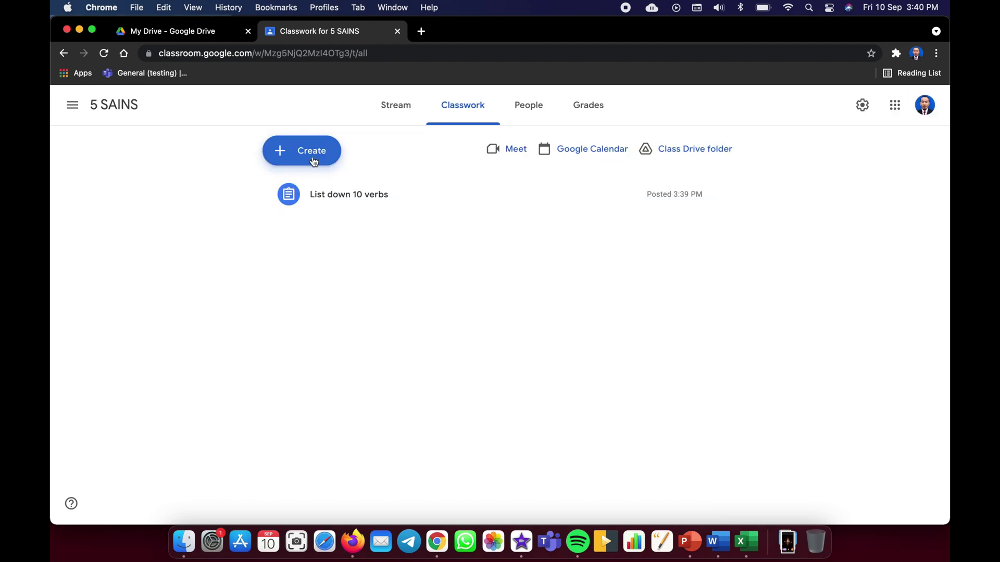
# - Browse the 5 SAINS create options, Stream, Classwork and Grades pages, ending on Classwork
pyautogui.click(310, 157)
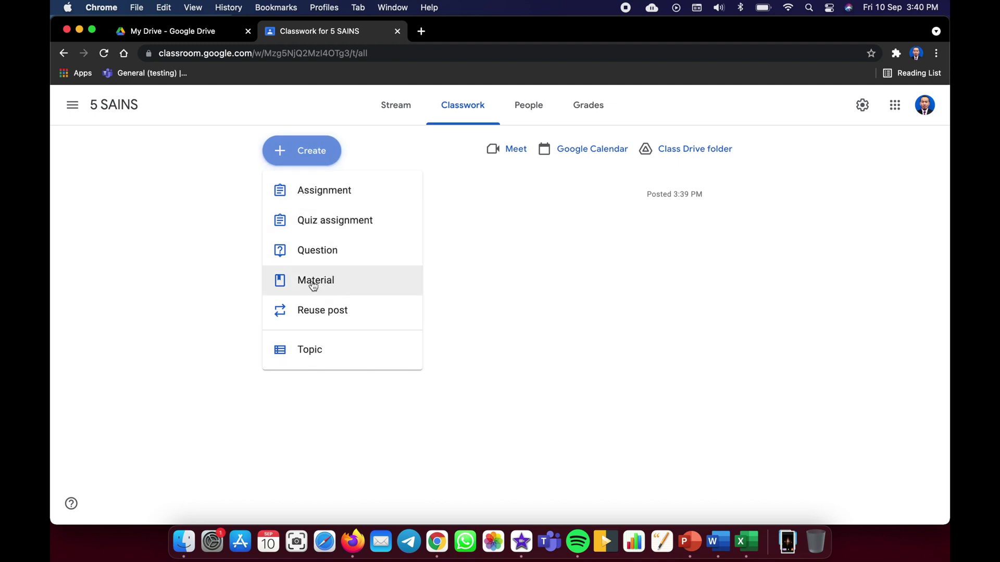
pyautogui.click(534, 283)
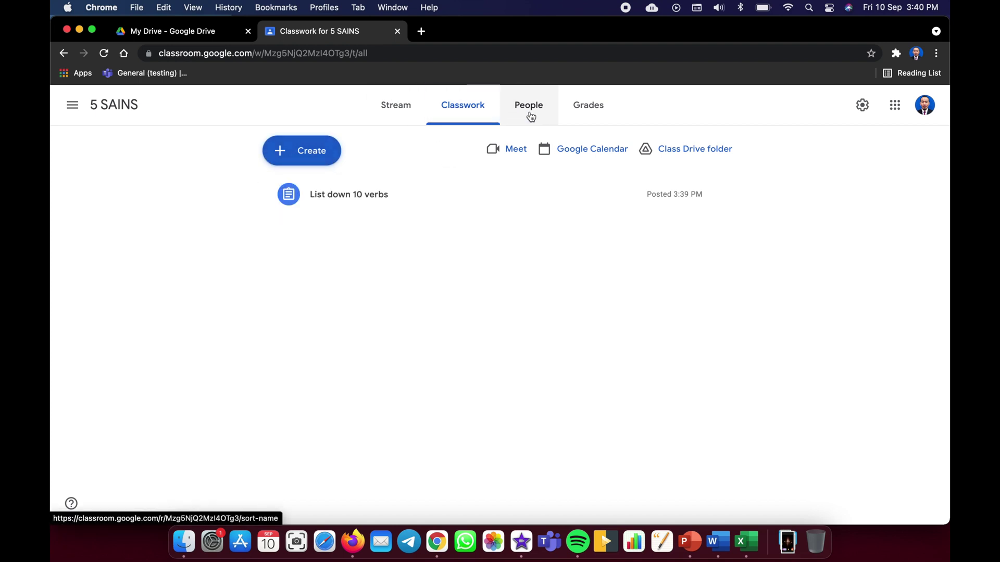
pyautogui.click(401, 109)
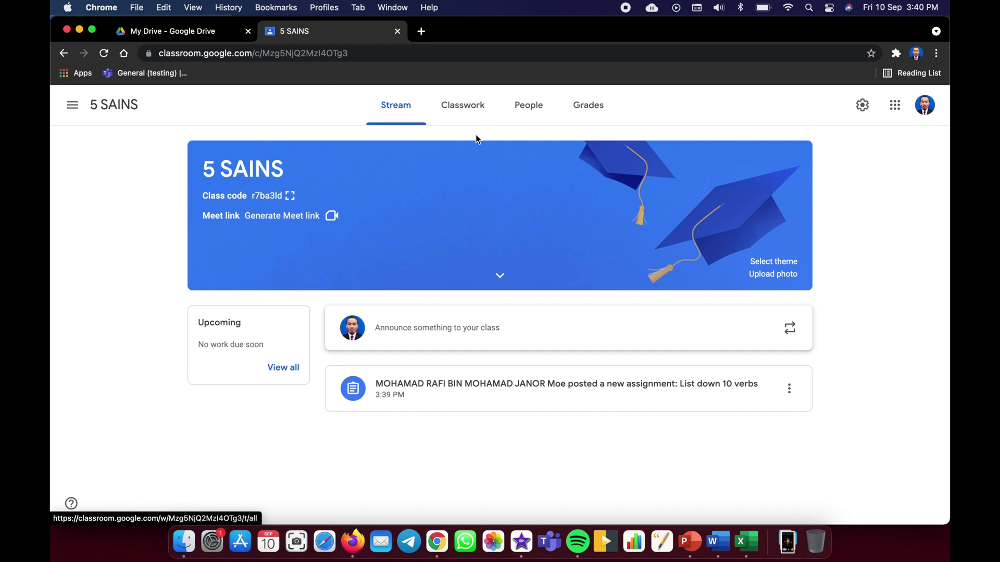
pyautogui.click(467, 109)
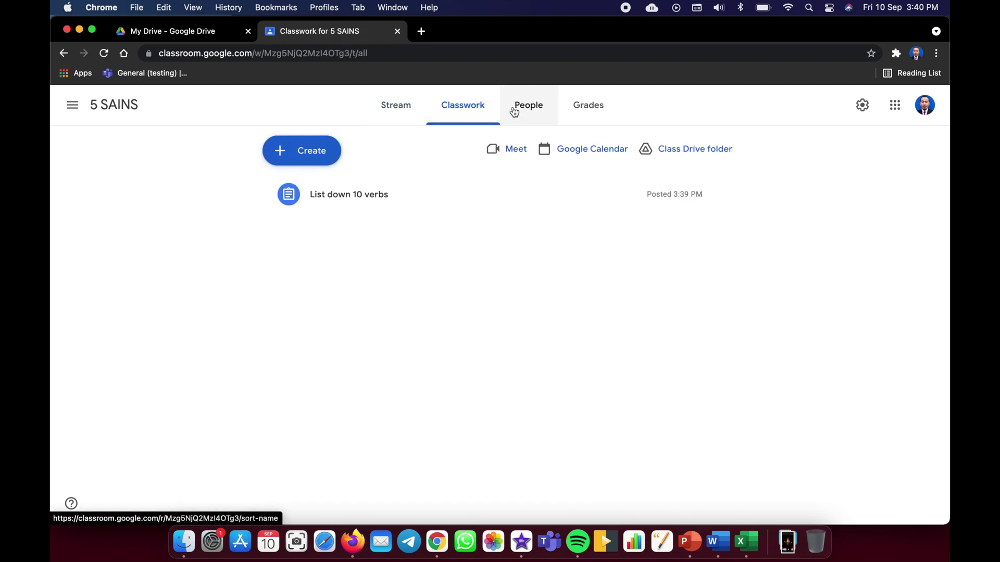
pyautogui.click(590, 110)
pyautogui.click(479, 108)
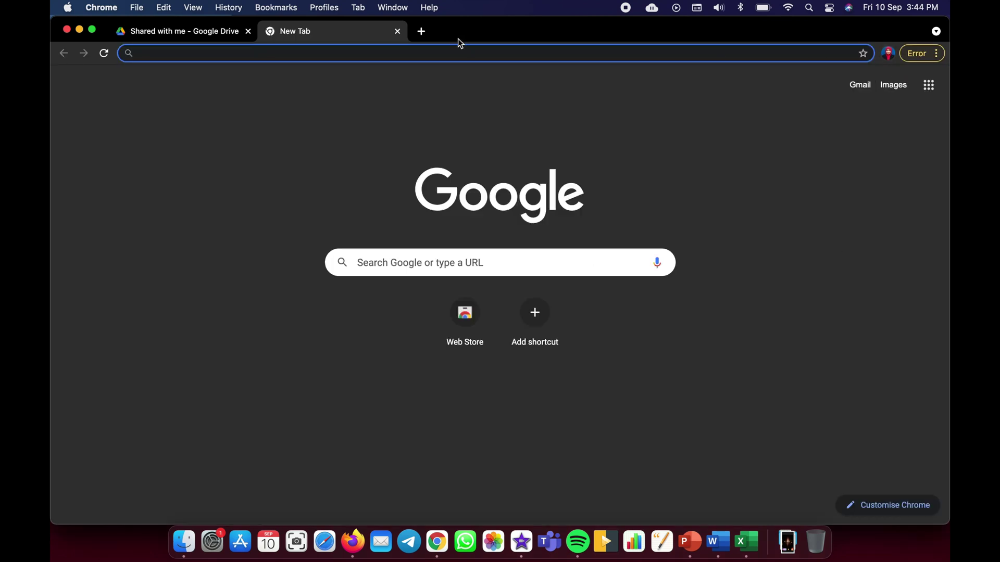
# - Paste the 5 SAINS class link in the student's browser and join with the student account
pyautogui.rightClick(420, 55)
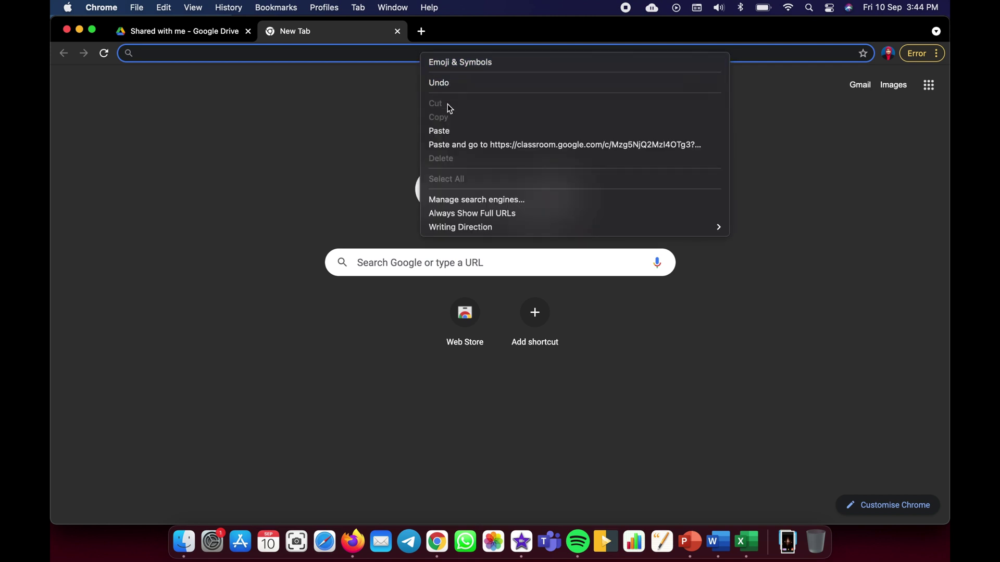
pyautogui.click(449, 129)
pyautogui.press('Return')
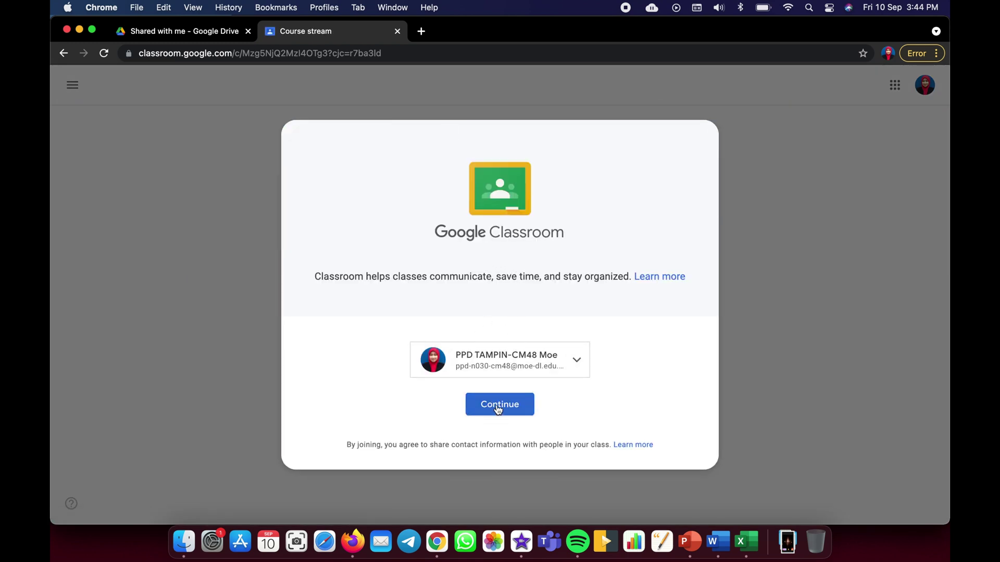
pyautogui.click(498, 409)
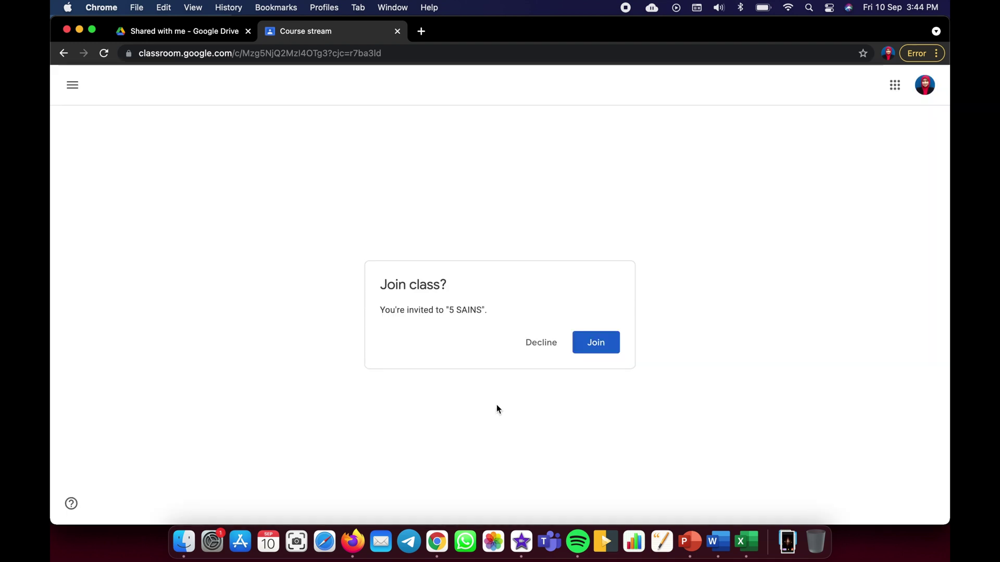
pyautogui.click(603, 347)
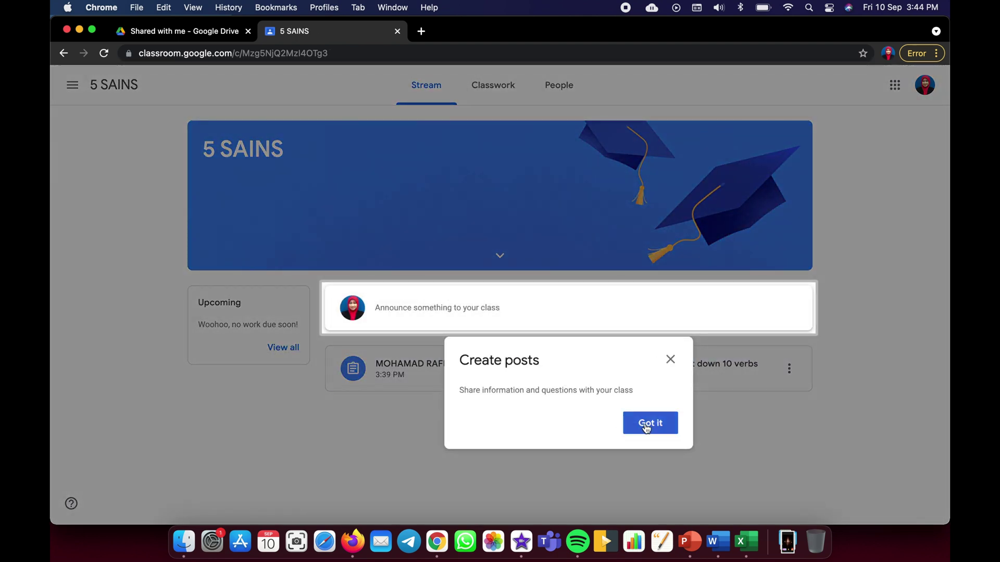
# - Open 'List down 10 verbs' as the student and create a new Google Docs file as the work
pyautogui.click(646, 424)
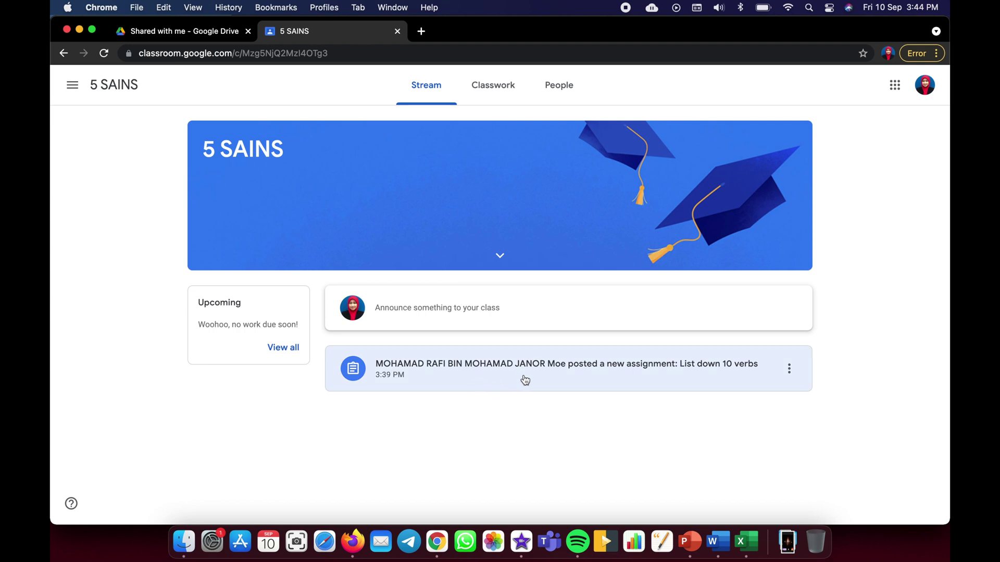
pyautogui.click(525, 381)
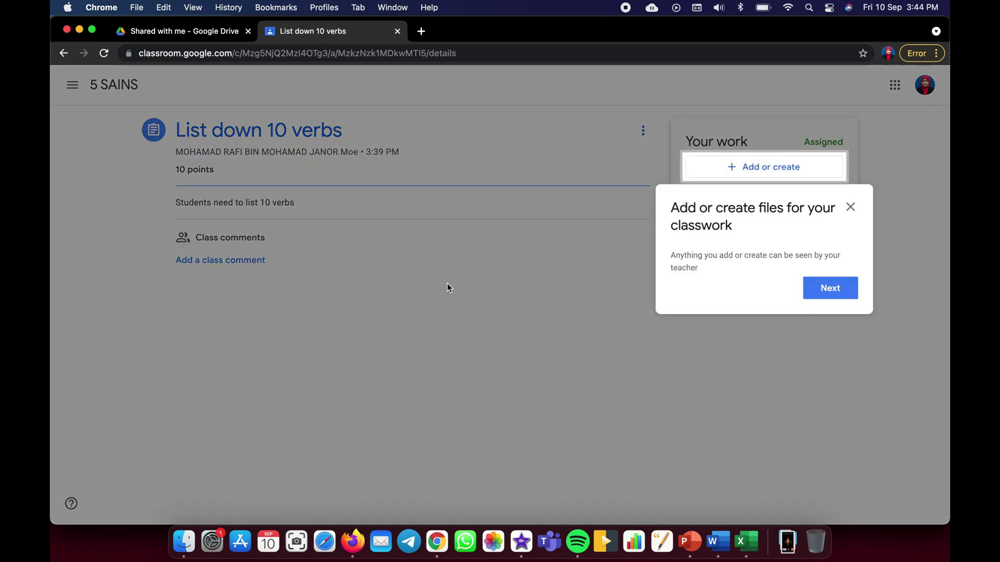
pyautogui.click(844, 287)
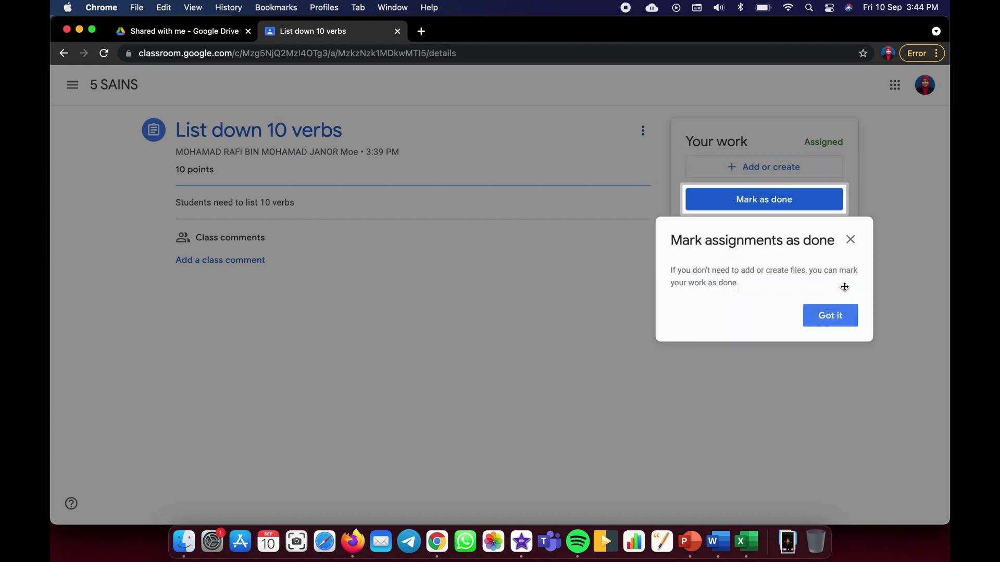
pyautogui.click(849, 244)
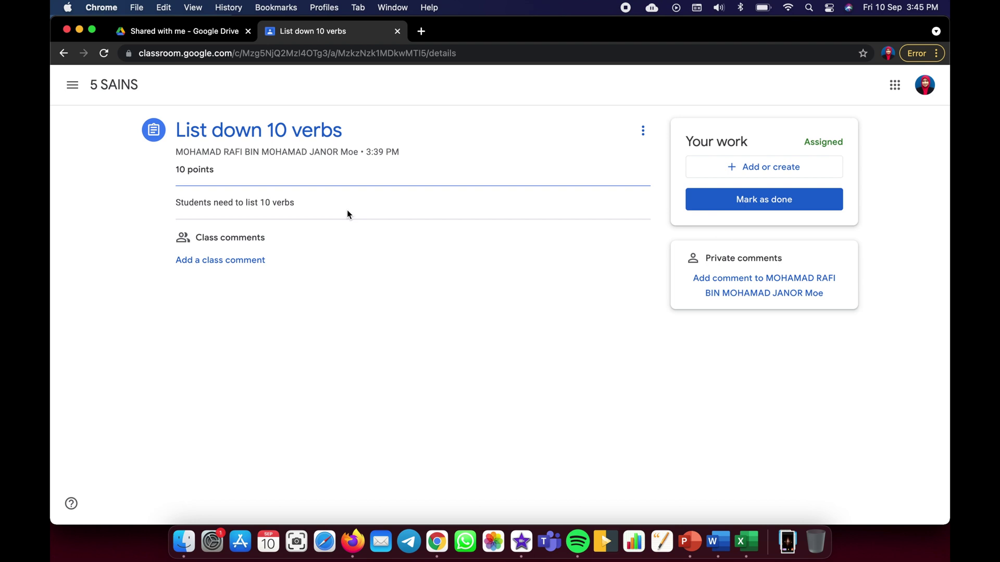
pyautogui.click(731, 171)
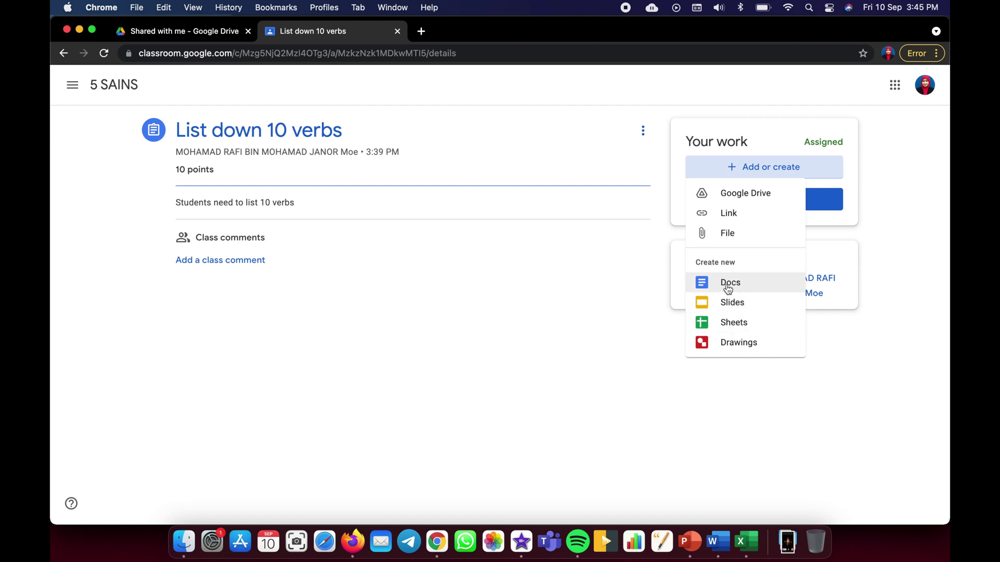
pyautogui.click(728, 288)
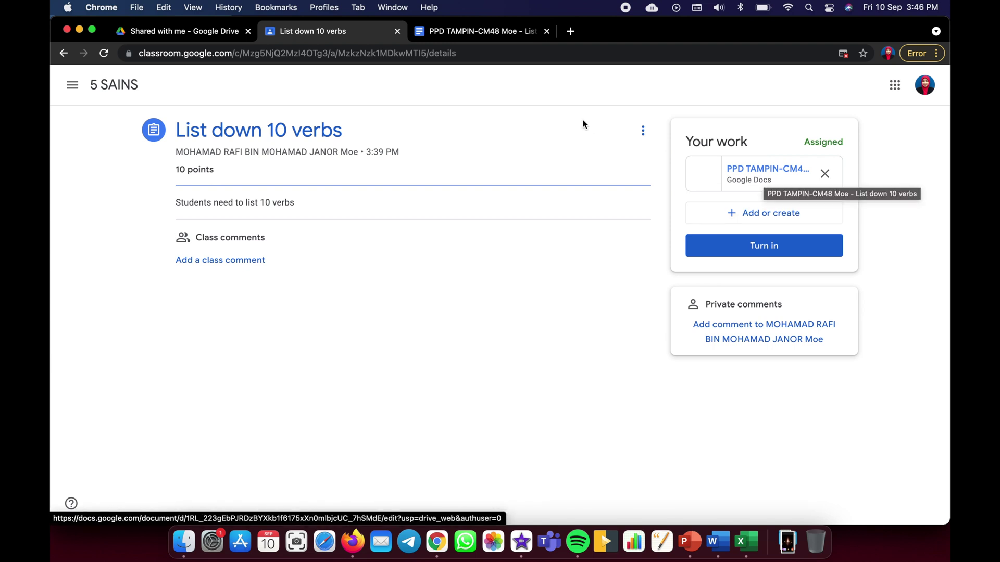
# - Title the new work document '10 verbs'
pyautogui.click(480, 32)
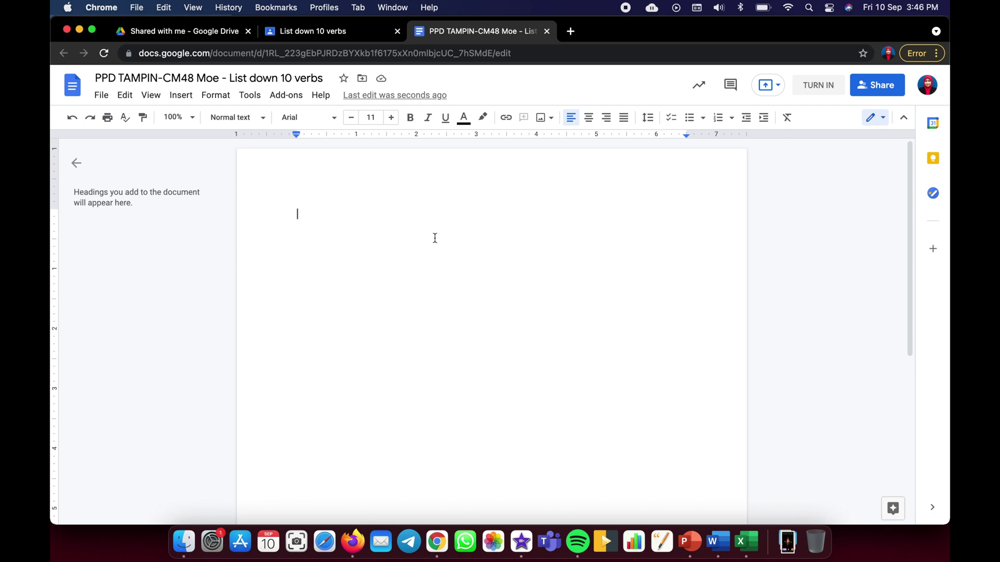
pyautogui.write('10 verbs')
pyautogui.press('Return')
# - Write the numbered verbs Eat, Run, Walk, Bake, Swim and start turning in the document
pyautogui.write('1. ea')
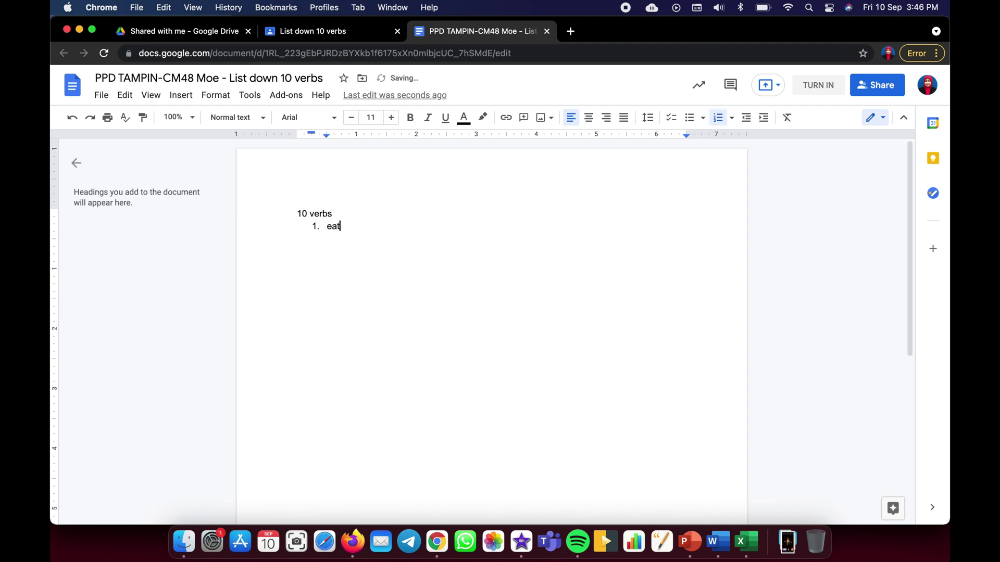
pyautogui.write('t')
pyautogui.press('Return')
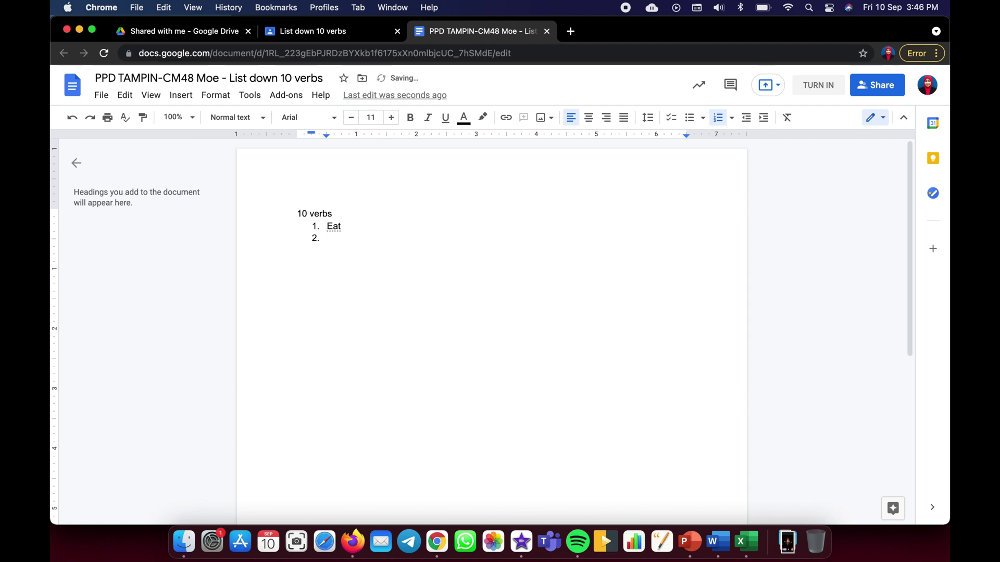
pyautogui.write('run')
pyautogui.press('Return')
pyautogui.write('walk')
pyautogui.press('Return')
pyautogui.write('bake')
pyautogui.press('Return')
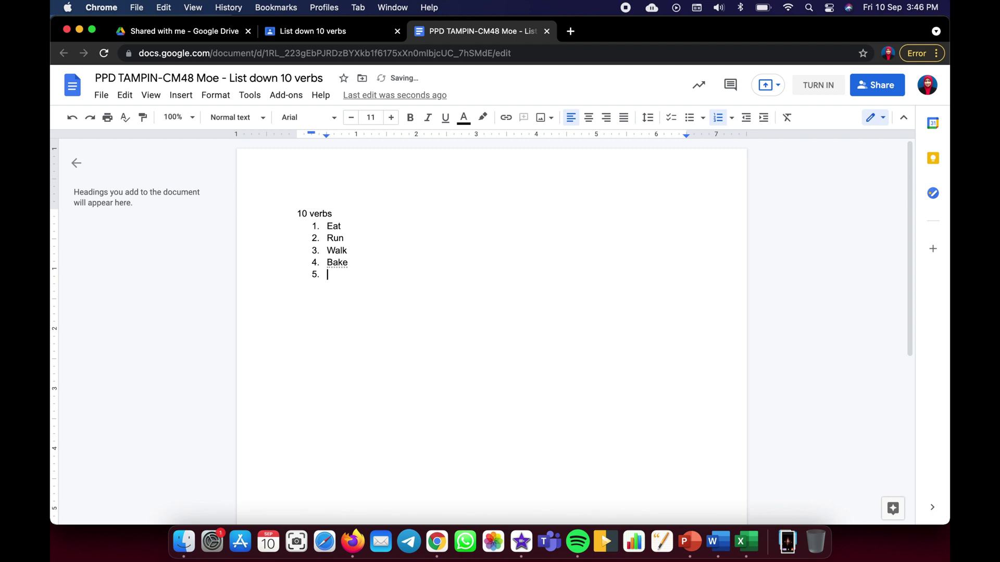
pyautogui.write('swim')
pyautogui.press('Return')
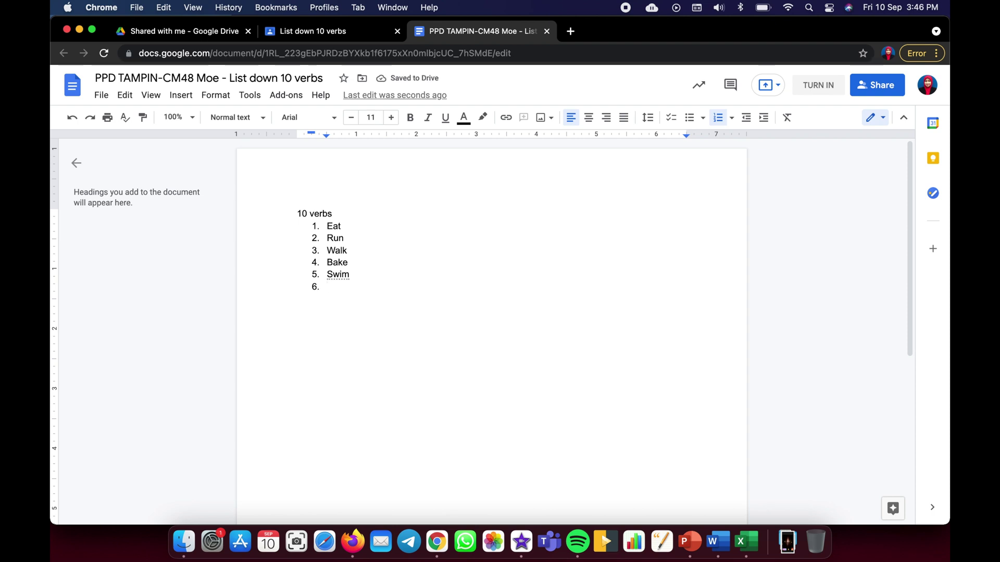
pyautogui.click(819, 86)
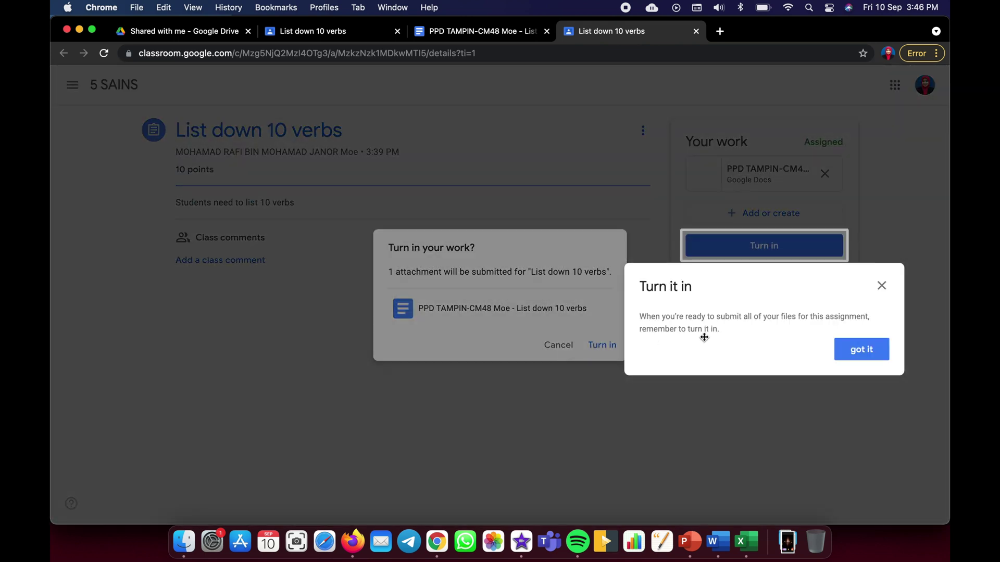
# - Submit the attached '10 verbs' document as the student's turned-in work
pyautogui.click(882, 286)
pyautogui.click(604, 345)
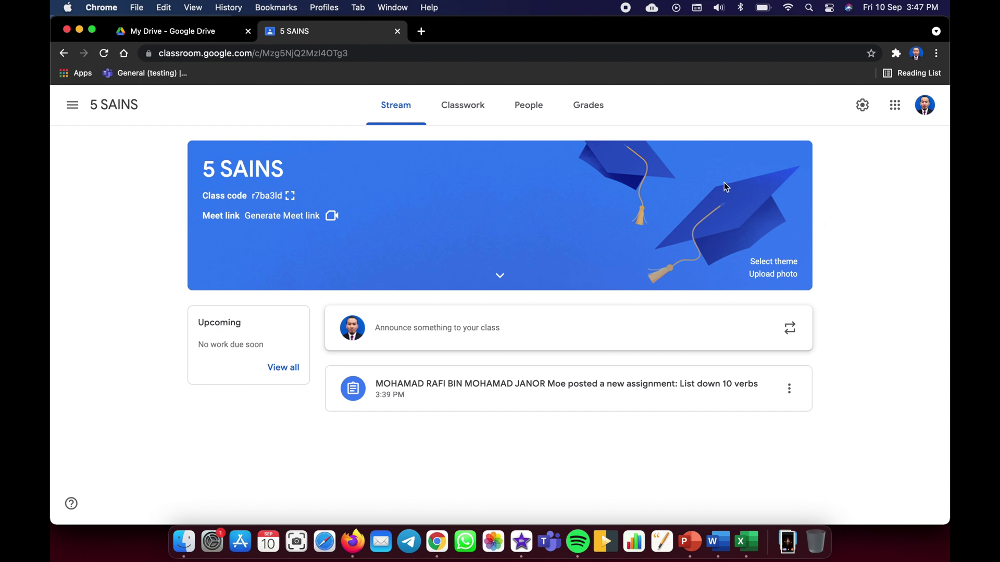
# - Open the one turned-in 'List down 10 verbs' submission from Classwork in the grading view
pyautogui.click(469, 111)
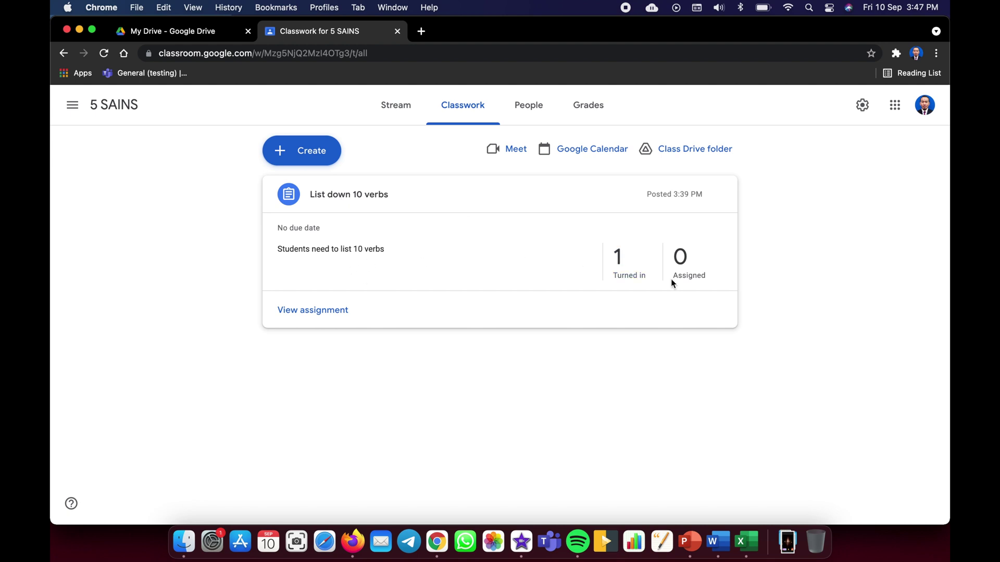
pyautogui.click(619, 260)
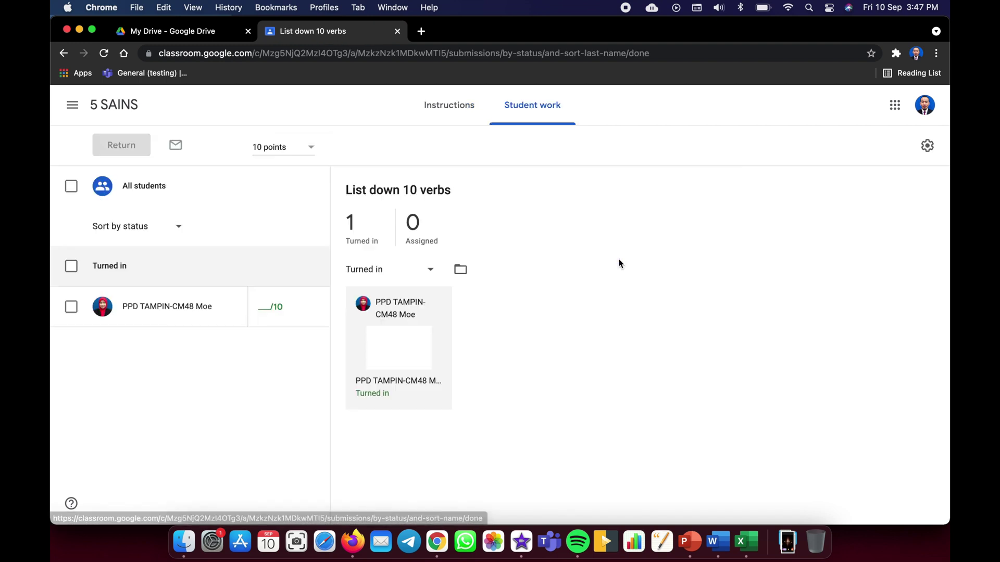
pyautogui.click(398, 350)
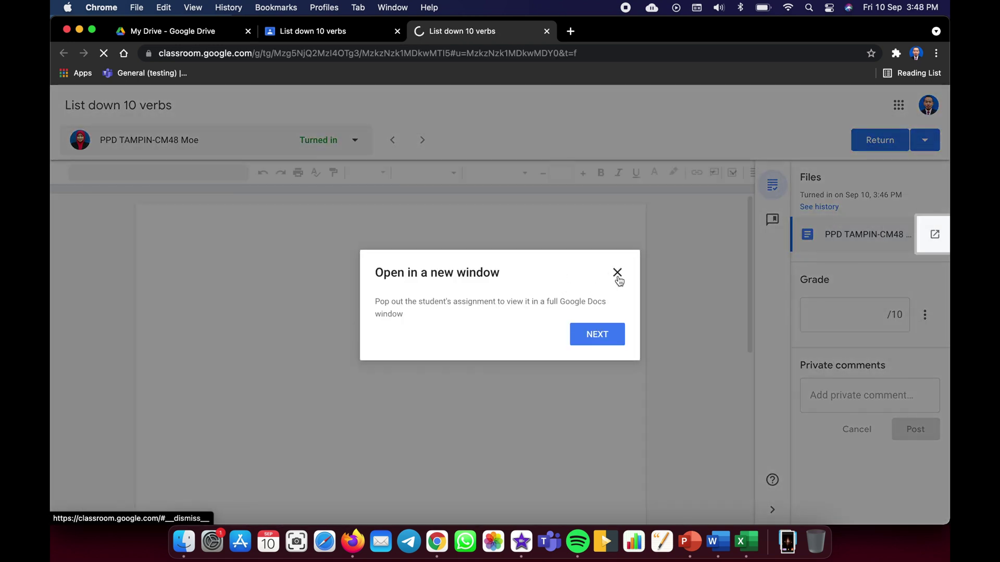
# - Switch the embedded document to editing and delete the empty sixth list number after Swim
pyautogui.click(617, 275)
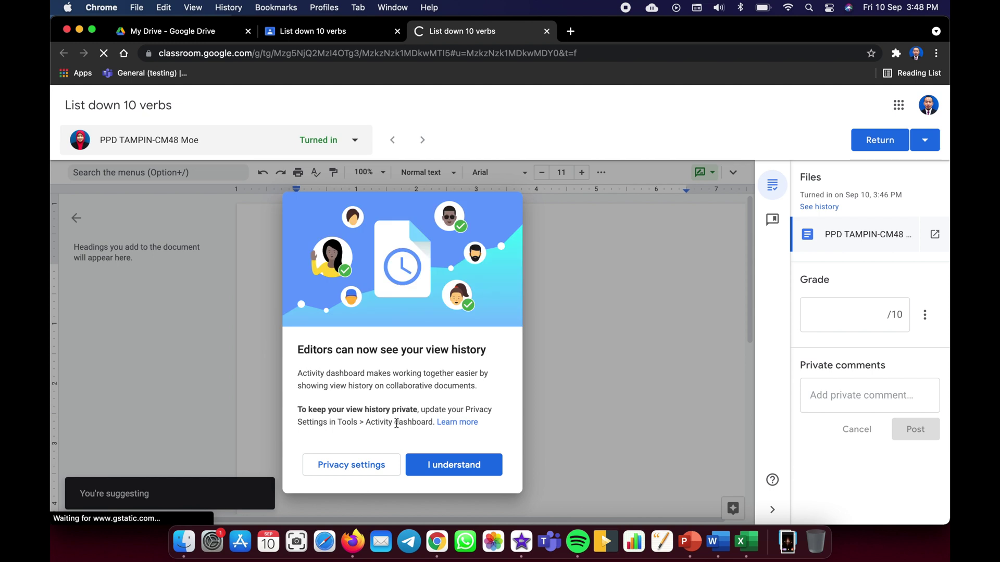
pyautogui.click(438, 465)
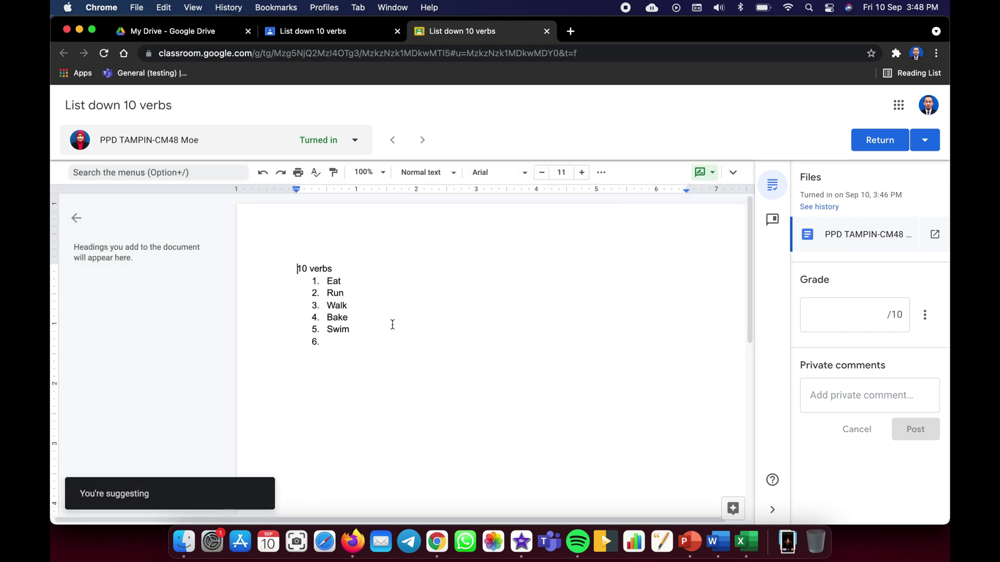
pyautogui.click(364, 283)
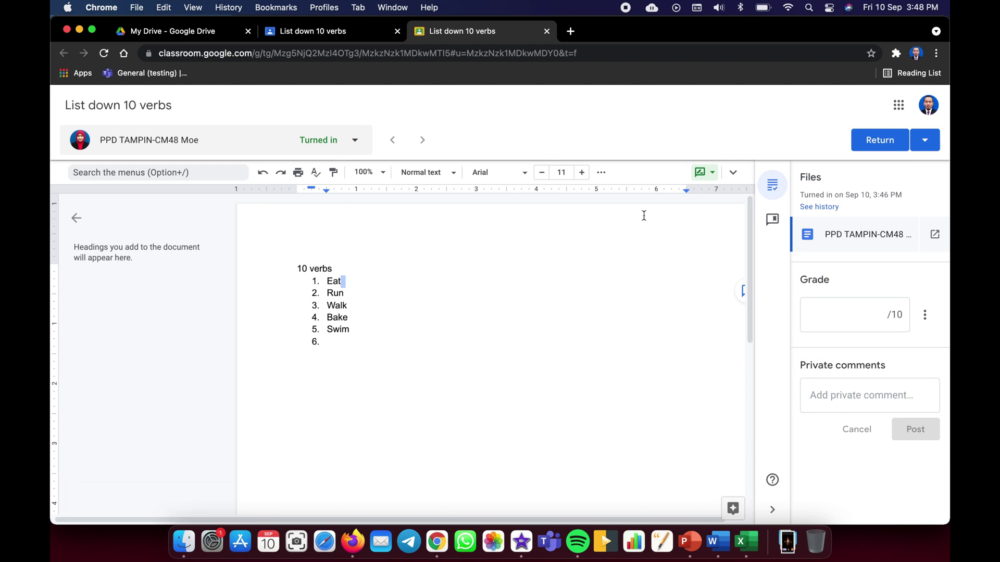
pyautogui.click(707, 172)
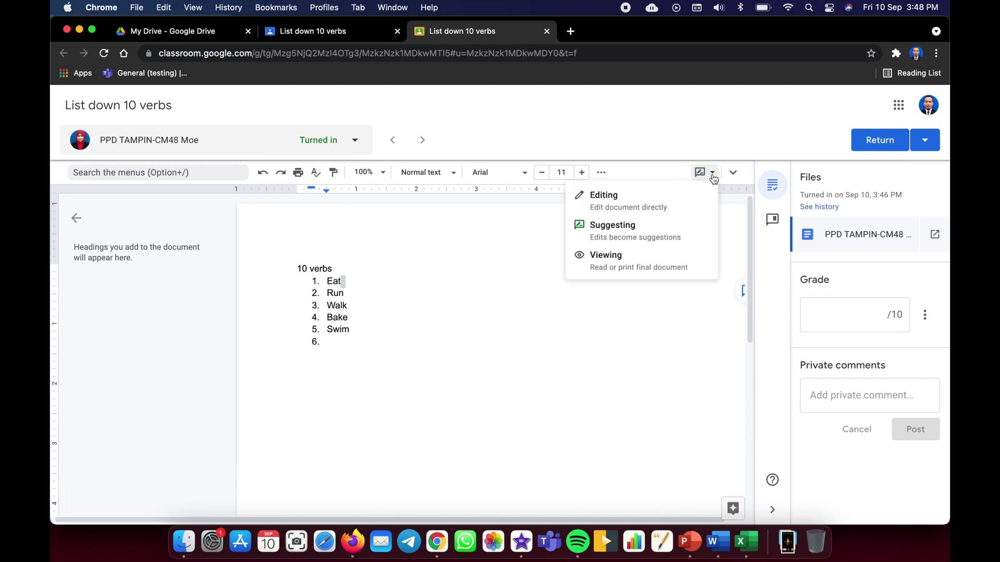
pyautogui.click(660, 196)
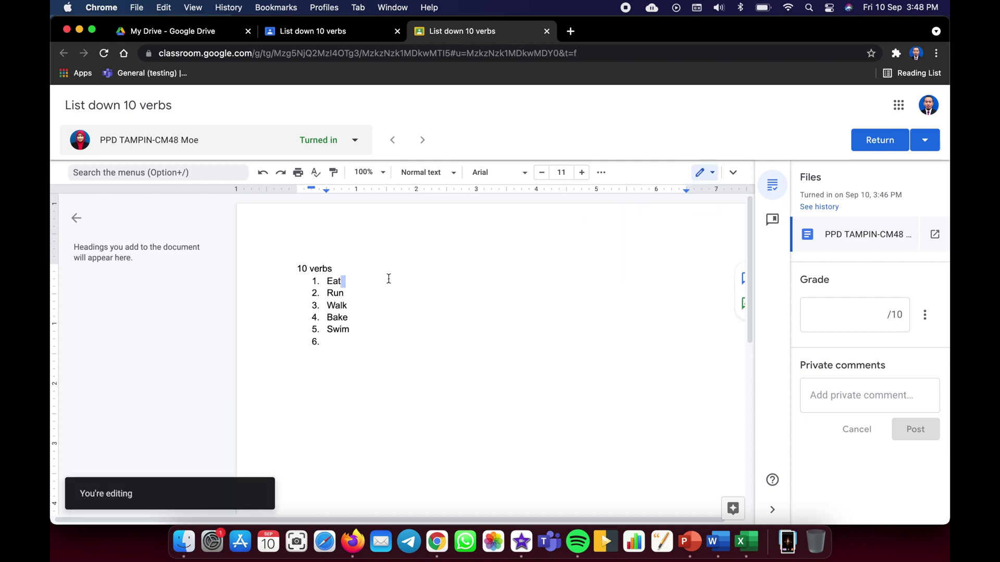
pyautogui.press('BackSpace')
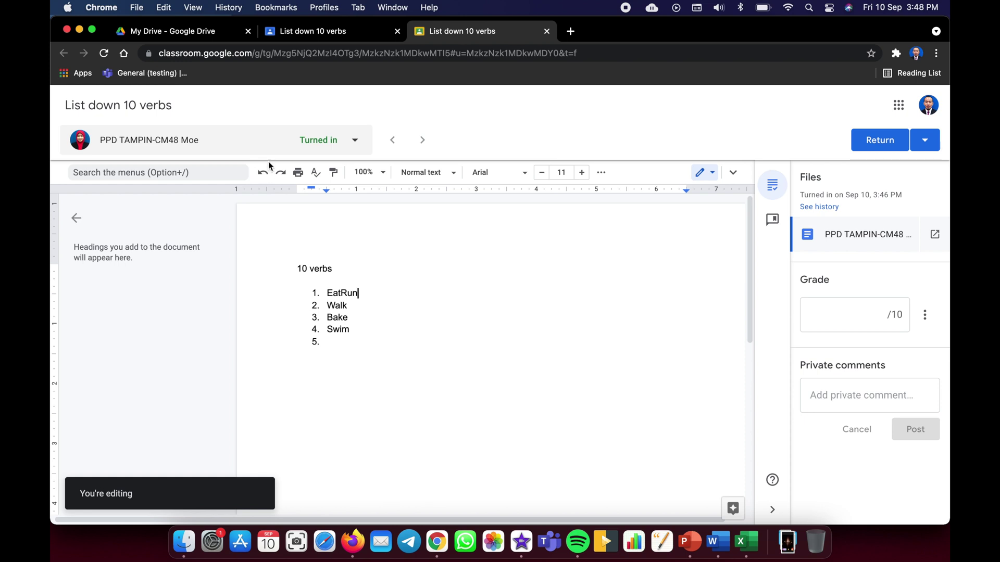
pyautogui.click(261, 175)
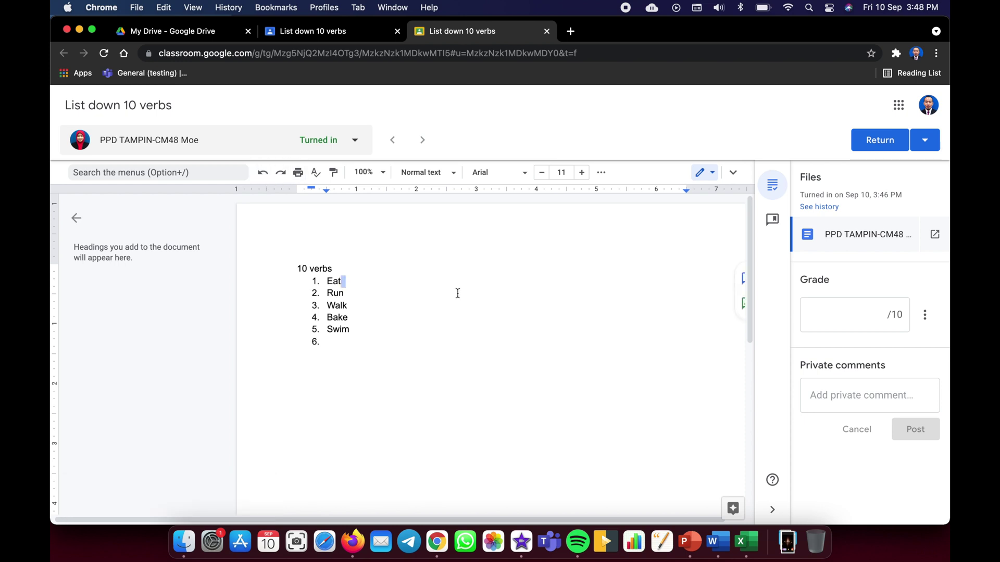
pyautogui.click(358, 302)
pyautogui.press('BackSpace')
# - Enter a grade of 5 out of 10 and post the private comment 'good, please complete another 5 verbs.'
pyautogui.click(835, 315)
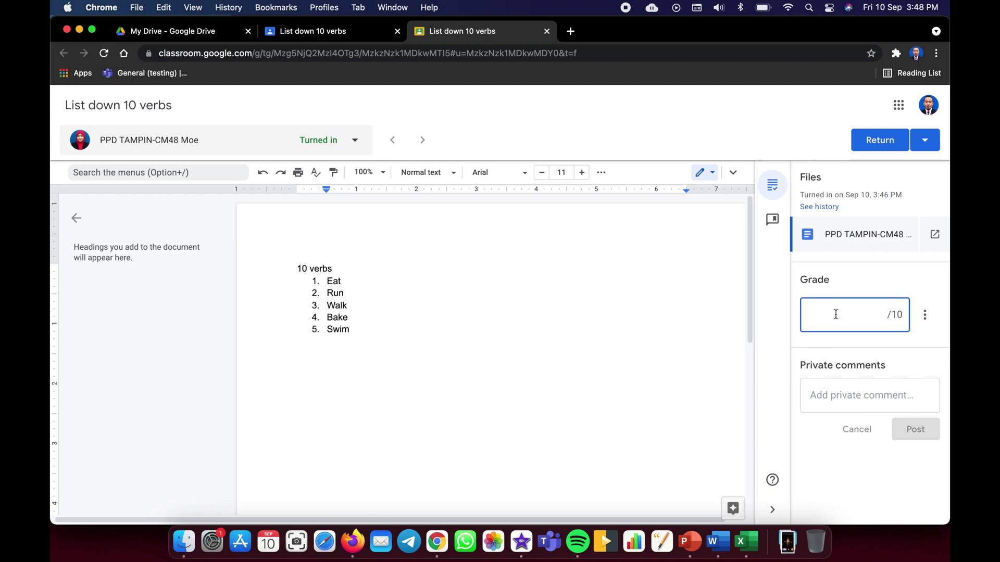
pyautogui.write('5')
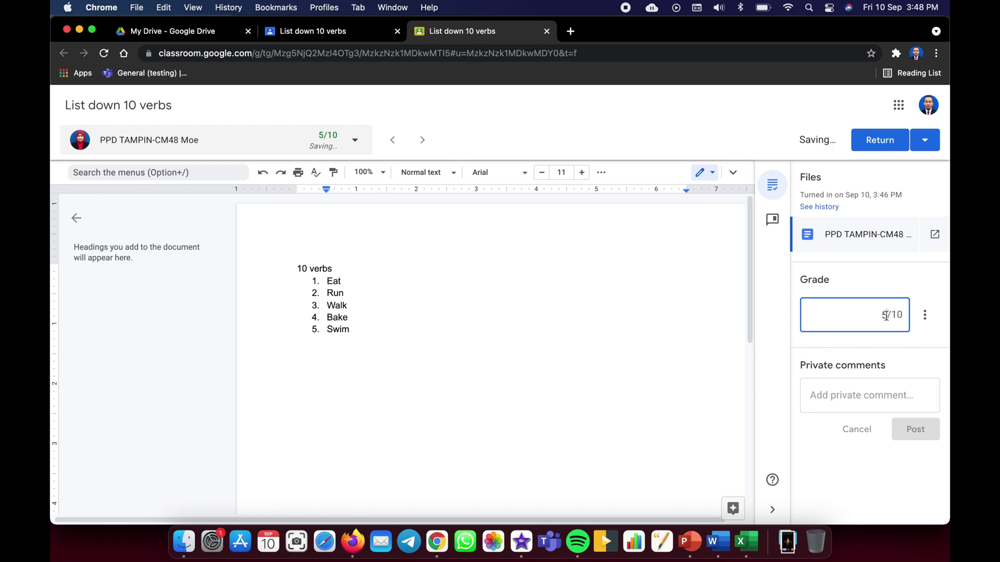
pyautogui.click(858, 395)
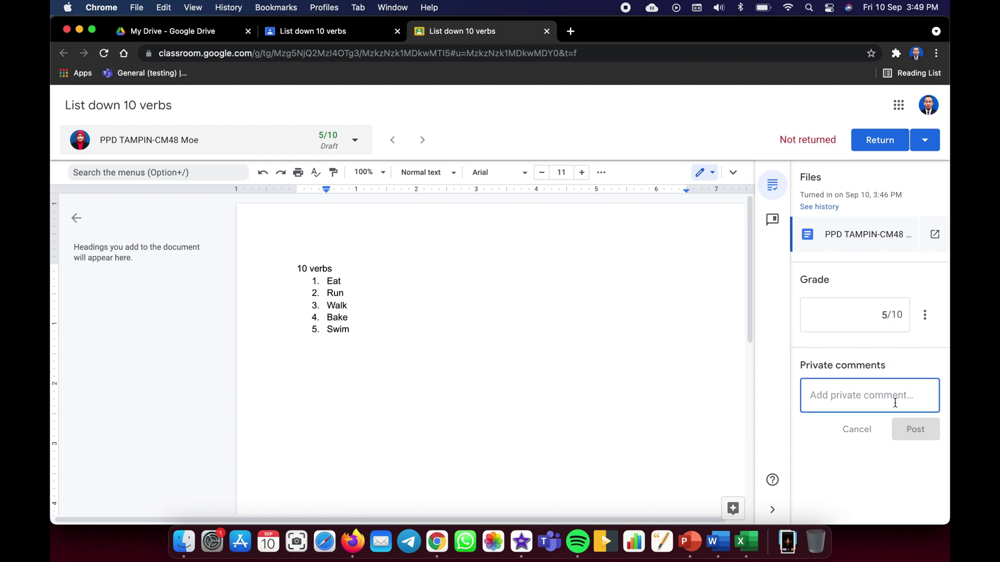
pyautogui.write('good')
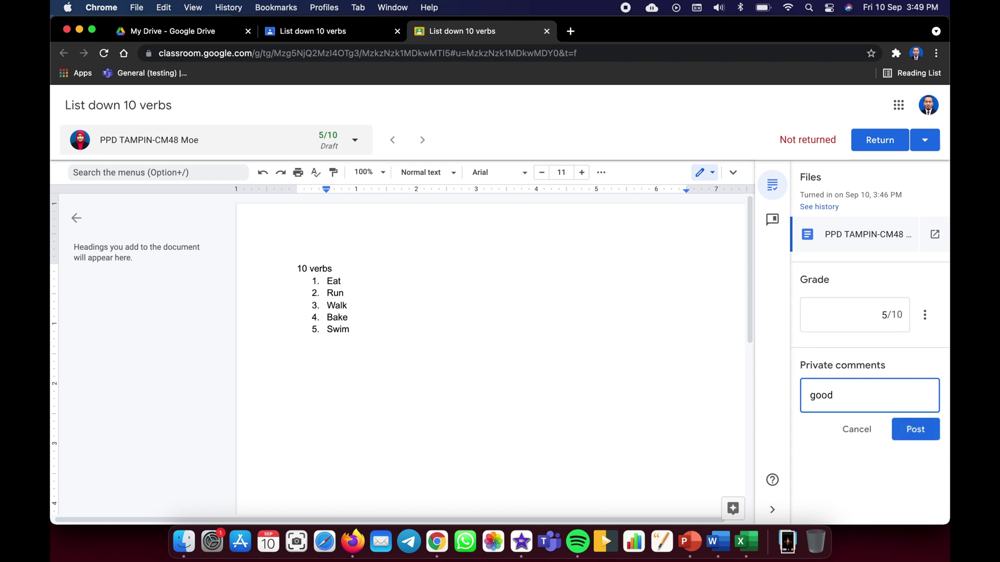
pyautogui.write(', please comple')
pyautogui.write('te another ')
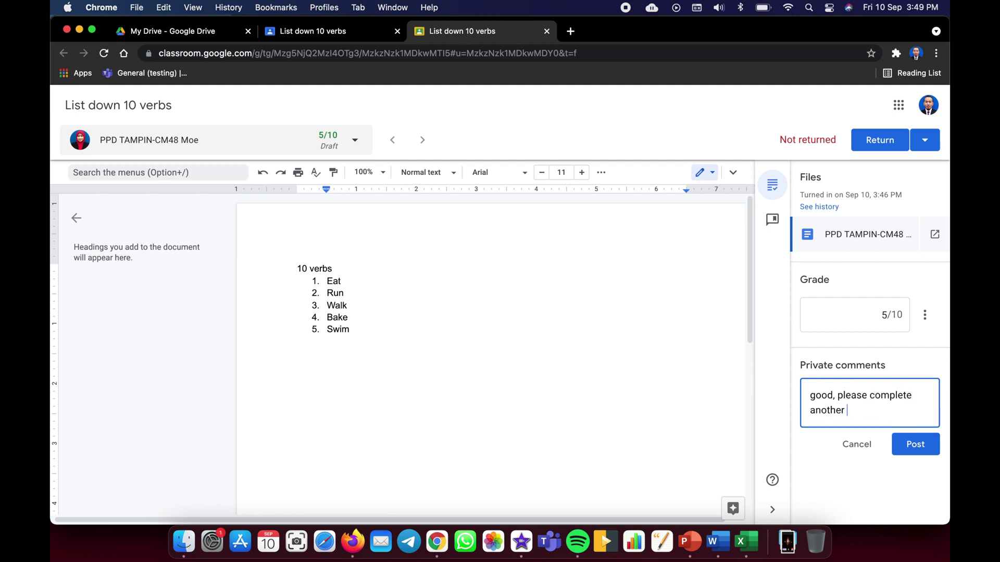
pyautogui.write('5 verbs.')
pyautogui.click(931, 452)
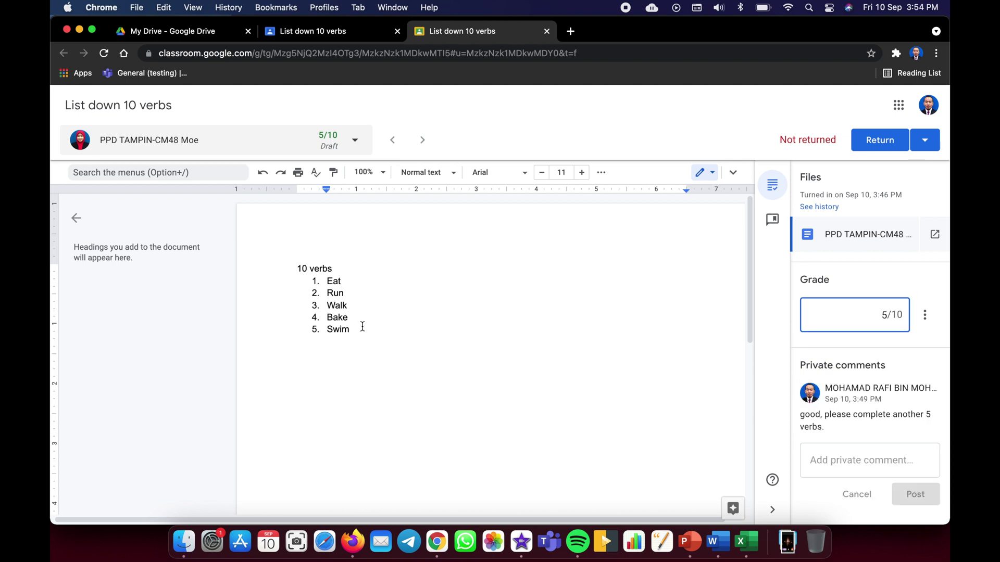
# - Add '?' as list items 6–10 after Swim, then return the graded work to the student
pyautogui.click(362, 328)
pyautogui.press('Return')
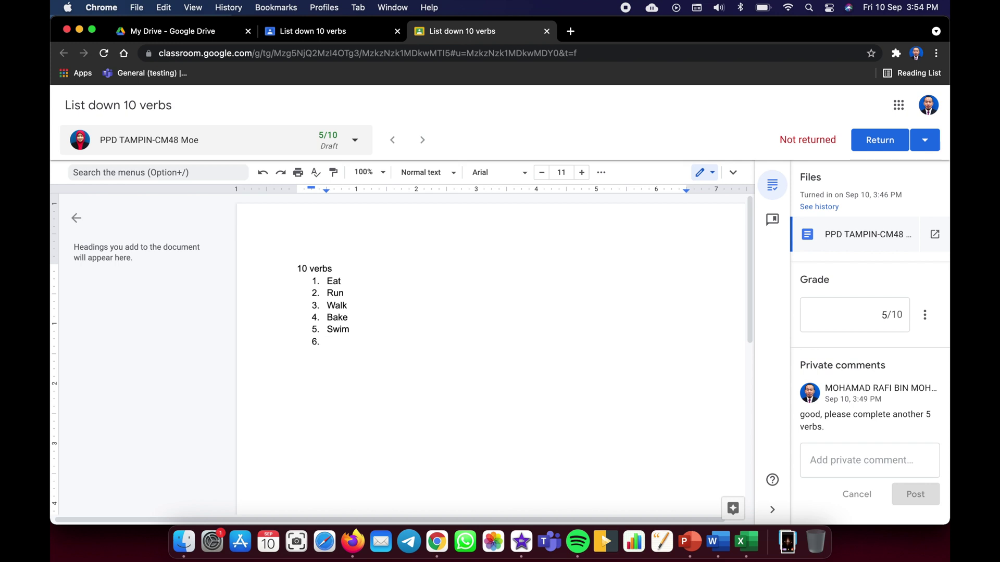
pyautogui.write('?')
pyautogui.press('Return')
pyautogui.write('?')
pyautogui.press('Return')
pyautogui.write('?')
pyautogui.press('Return')
pyautogui.write('?')
pyautogui.press('Return')
pyautogui.write('?')
pyautogui.click(880, 145)
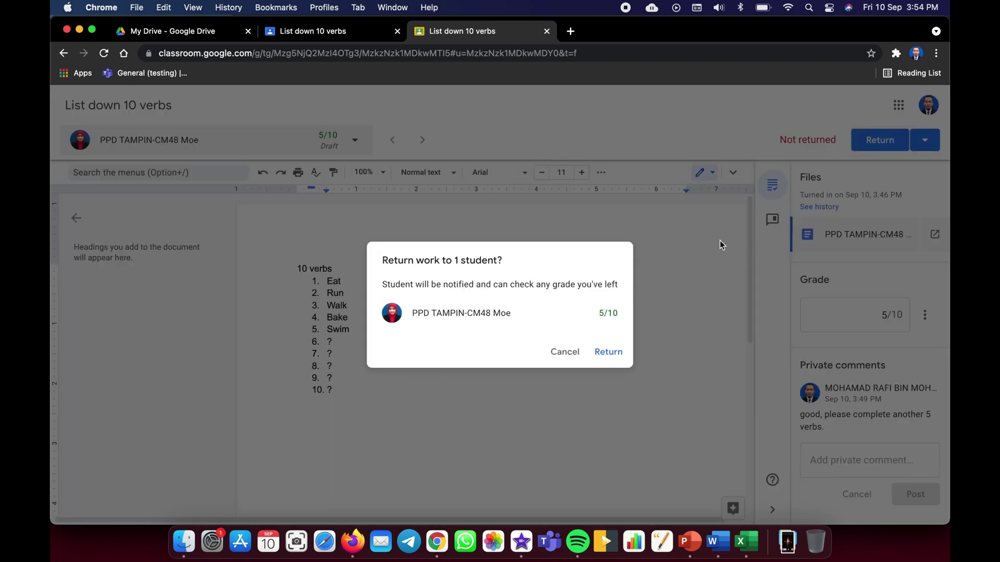
pyautogui.click(608, 351)
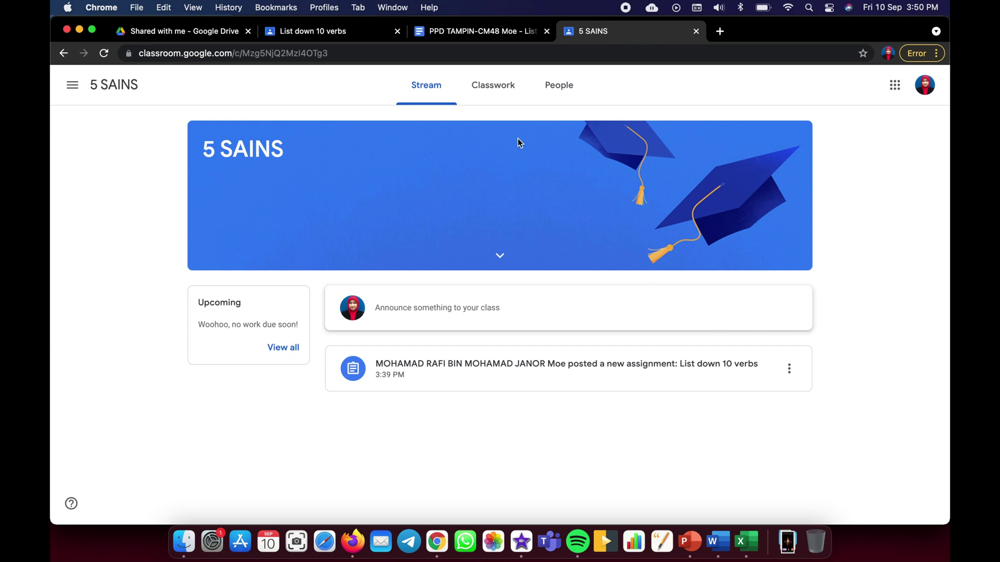
# - From Classwork, open the student's 'List down 10 verbs' assignment page with its 5/10 grade
pyautogui.click(495, 88)
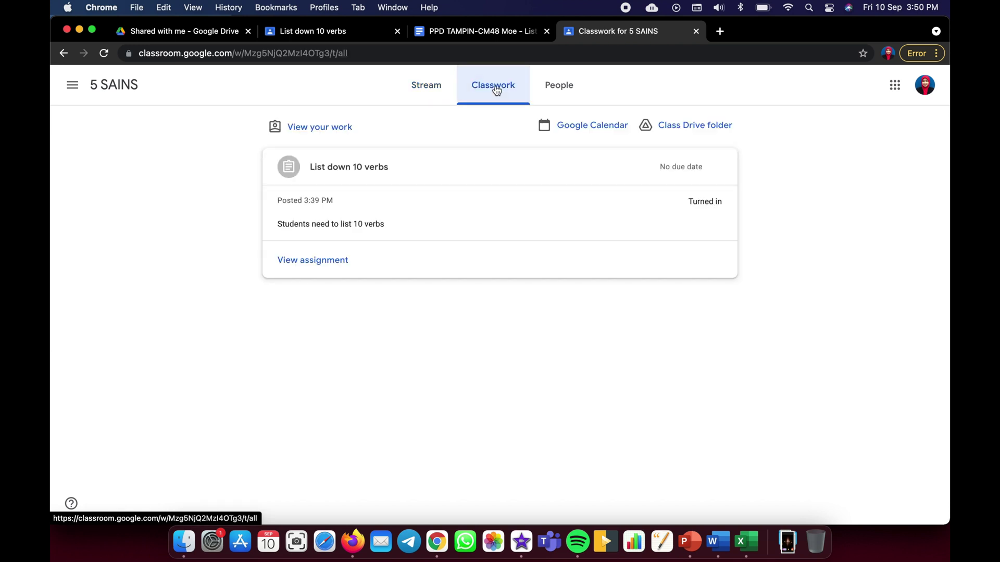
pyautogui.click(355, 174)
pyautogui.click(356, 175)
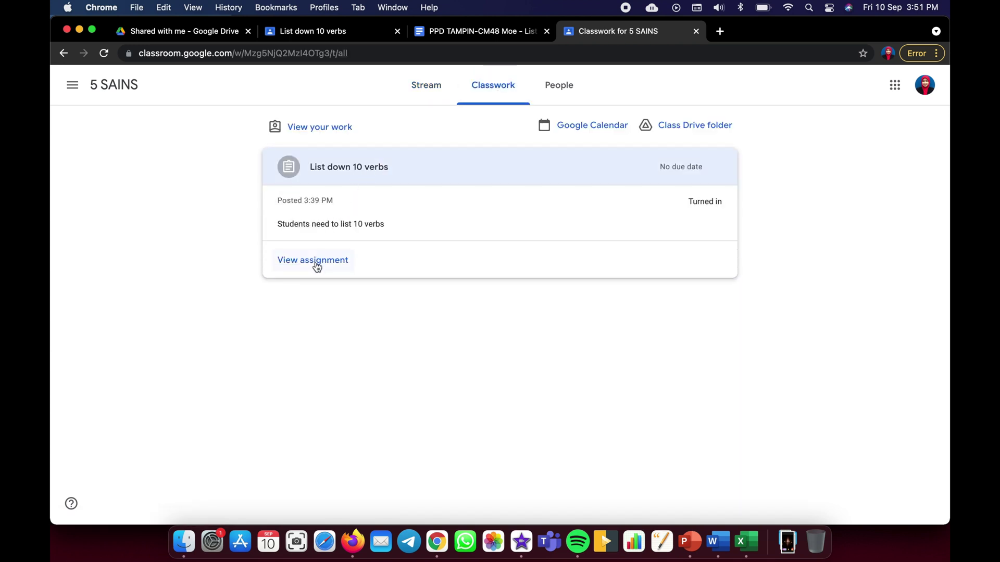
pyautogui.click(316, 261)
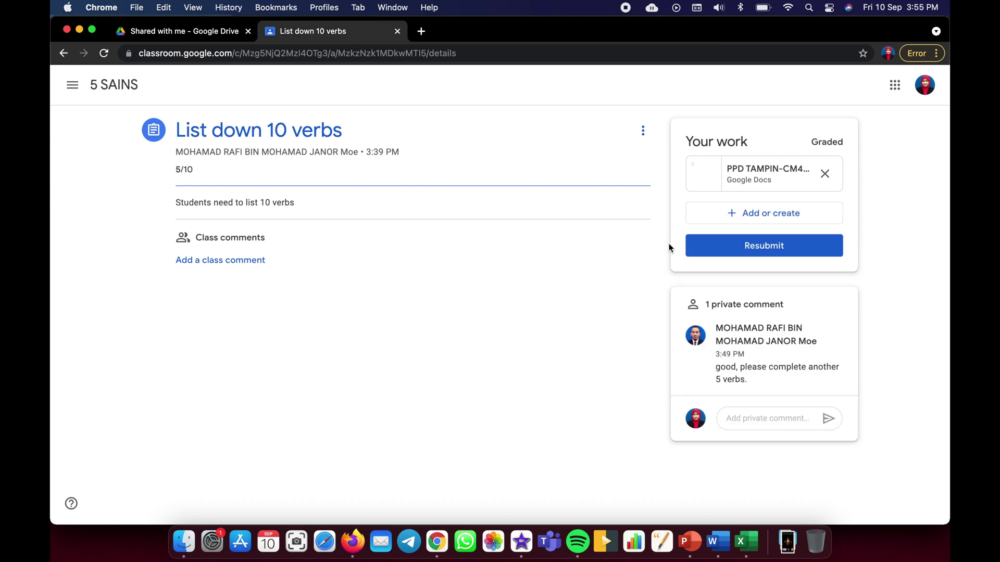
# - Open the Google Docs file submitted for the assignment
pyautogui.click(769, 174)
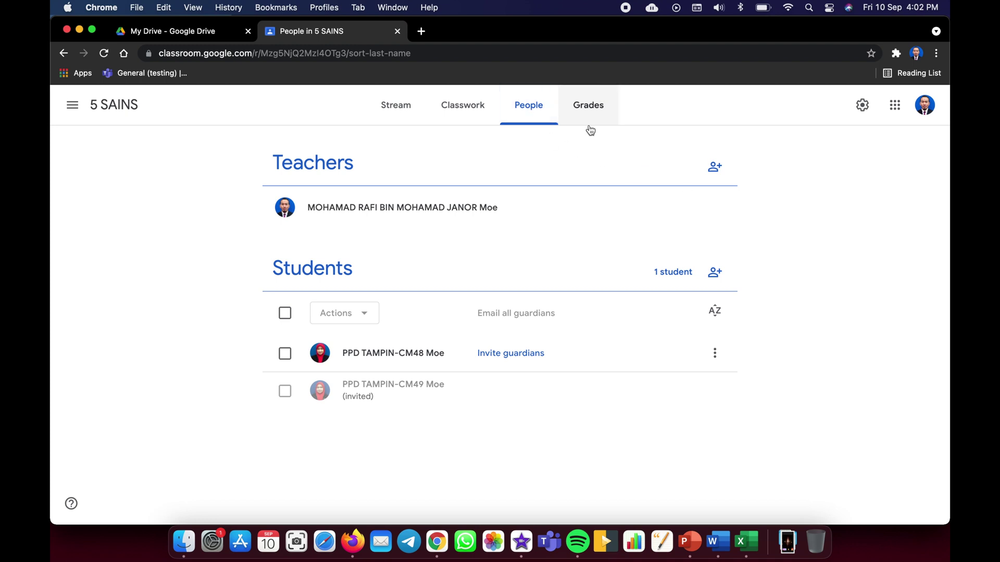
# - Look through the Stream, Classwork, People and Grades tabs, then open the 5 SAINS class settings
pyautogui.click(404, 113)
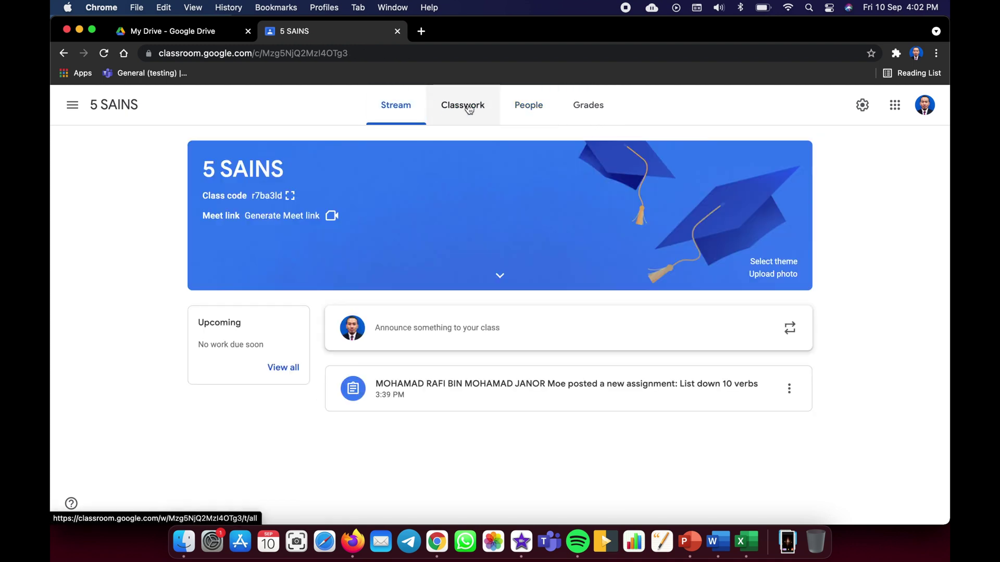
pyautogui.click(468, 109)
pyautogui.click(527, 113)
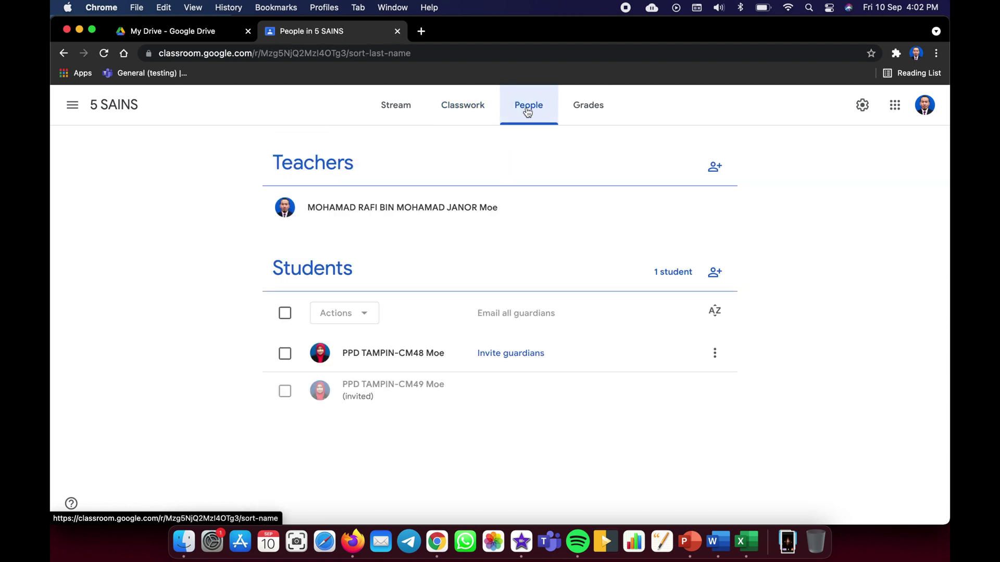
pyautogui.click(581, 111)
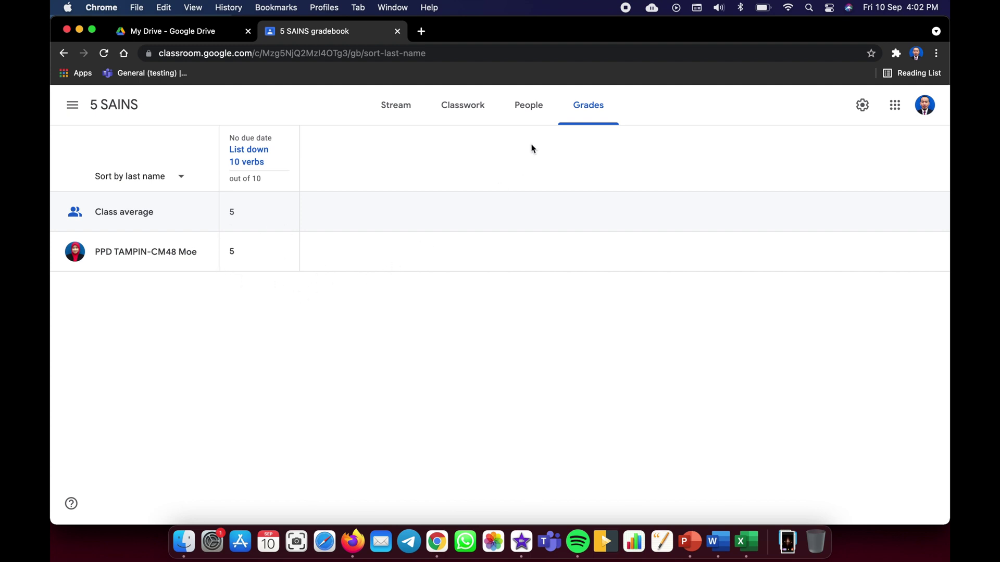
pyautogui.click(865, 107)
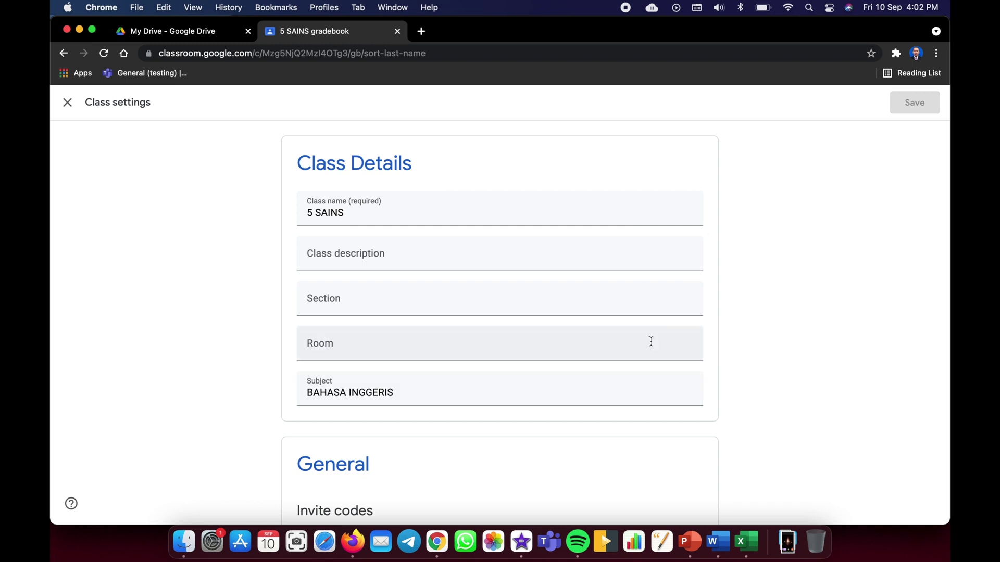
# - Generate a student-visible Meet link for 5 SAINS and save the class settings
pyautogui.scroll(-6, 651, 341)
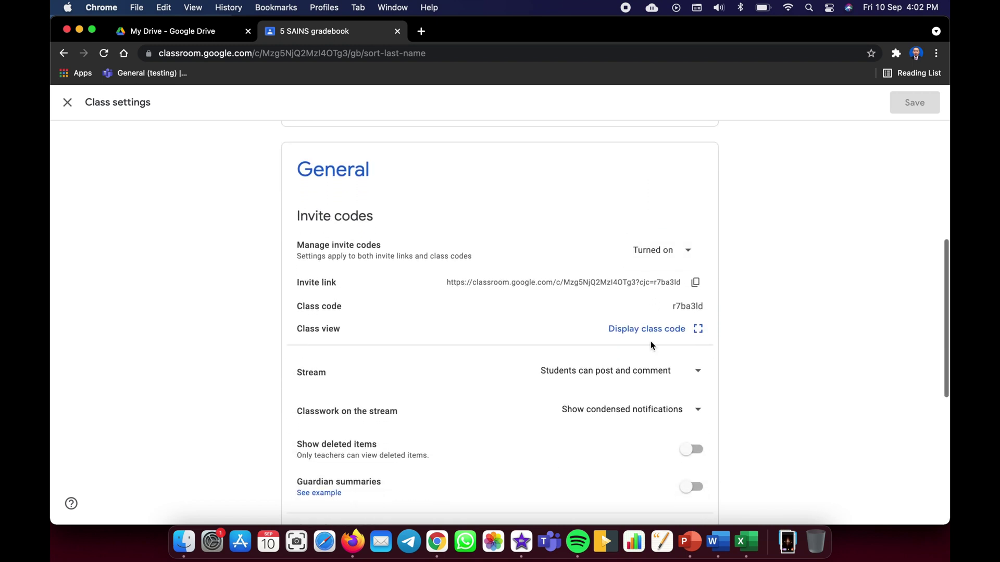
pyautogui.scroll(-6, 651, 342)
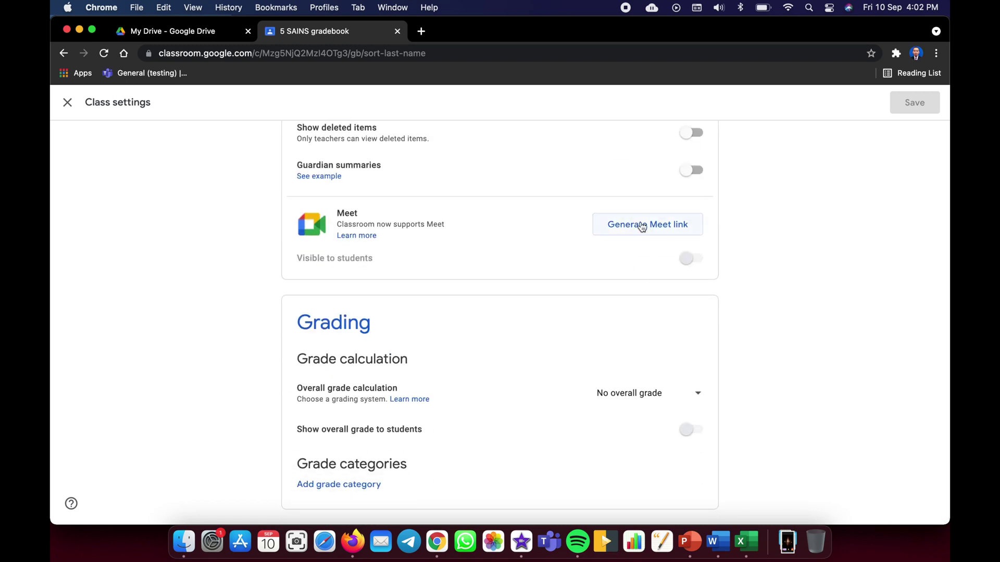
pyautogui.click(649, 230)
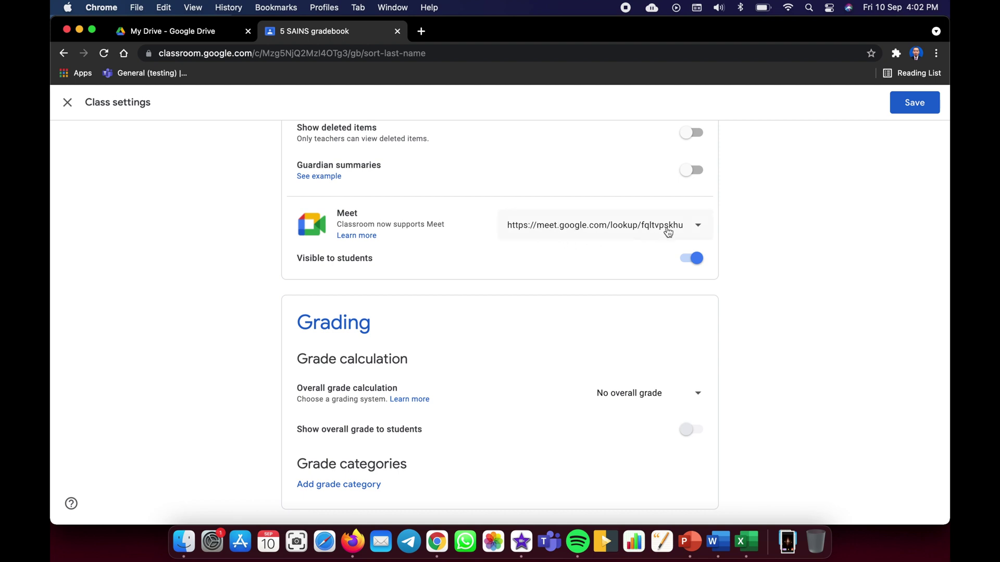
pyautogui.click(916, 110)
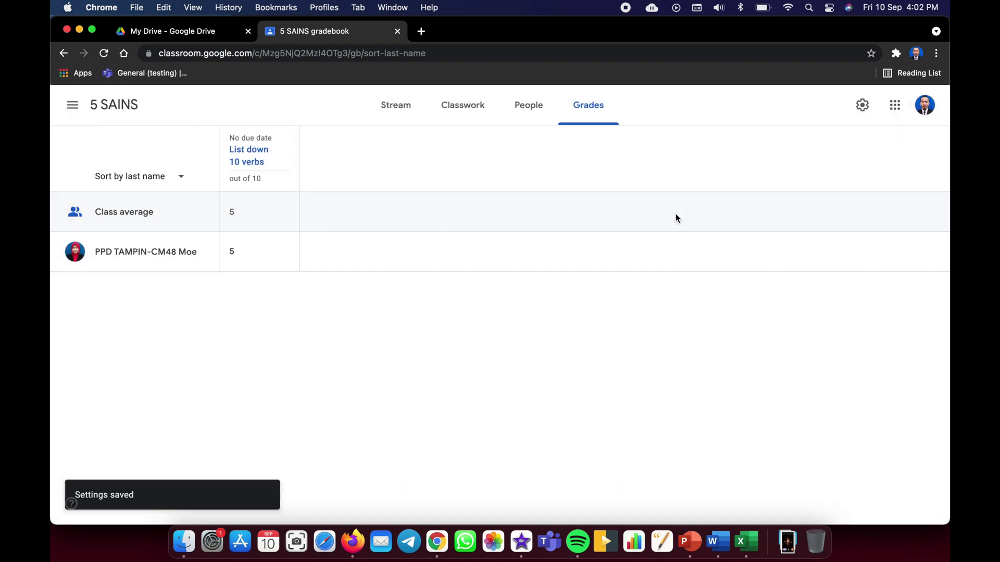
# - On the People page, begin a guardian invitation for the student, then cancel it
pyautogui.click(530, 108)
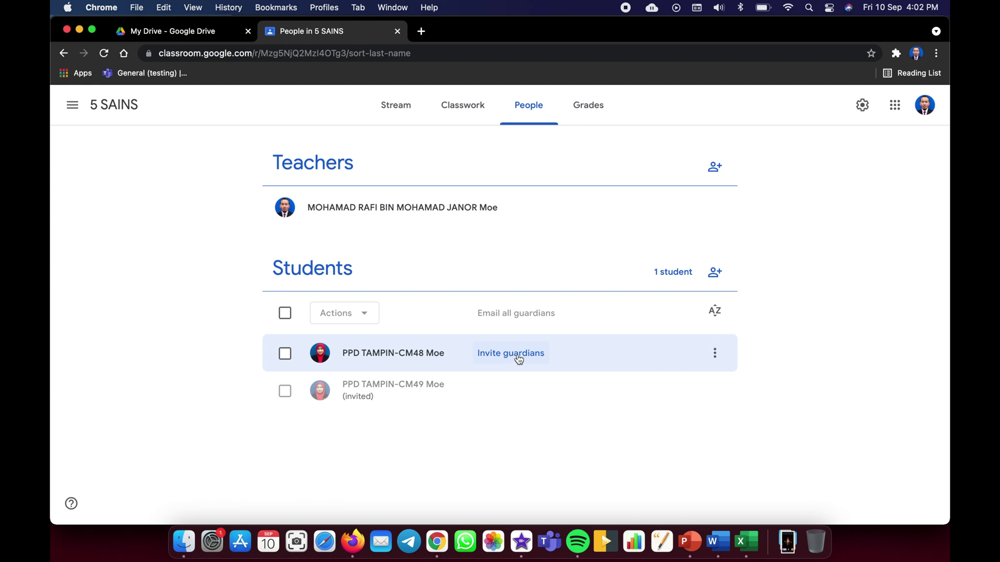
pyautogui.click(518, 359)
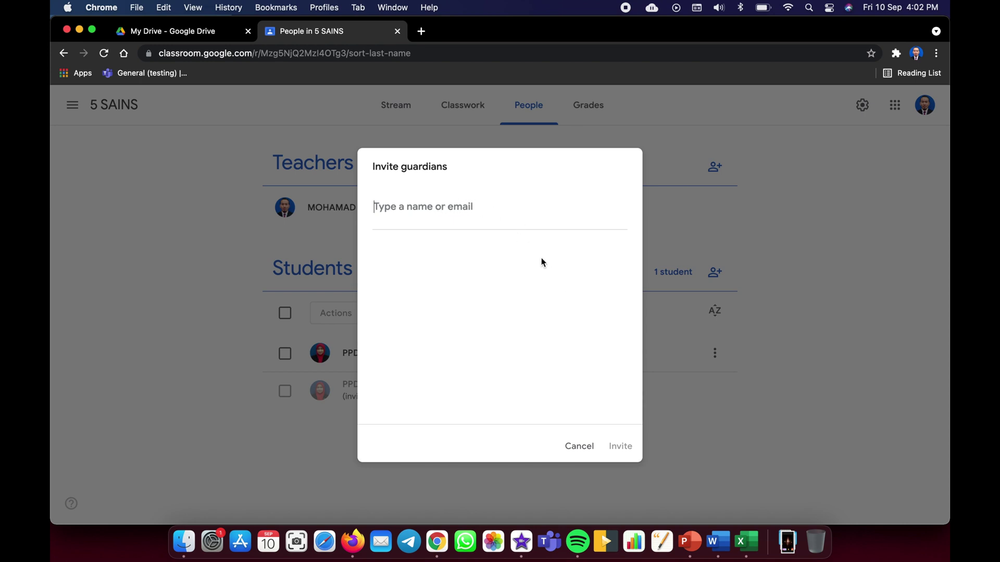
pyautogui.click(579, 447)
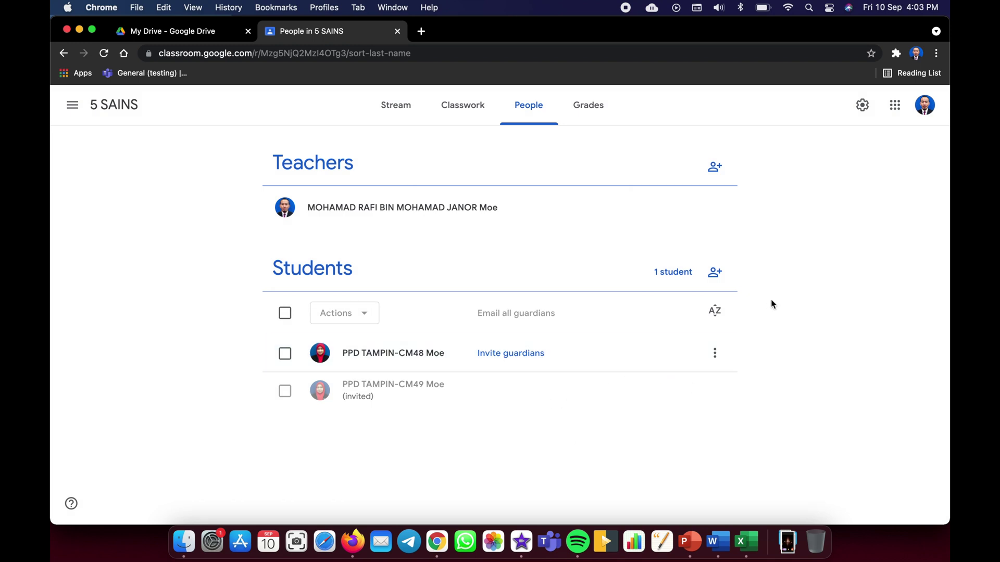
# - Return to the 5 SAINS Stream, which shows the class code and Meet link
pyautogui.click(395, 106)
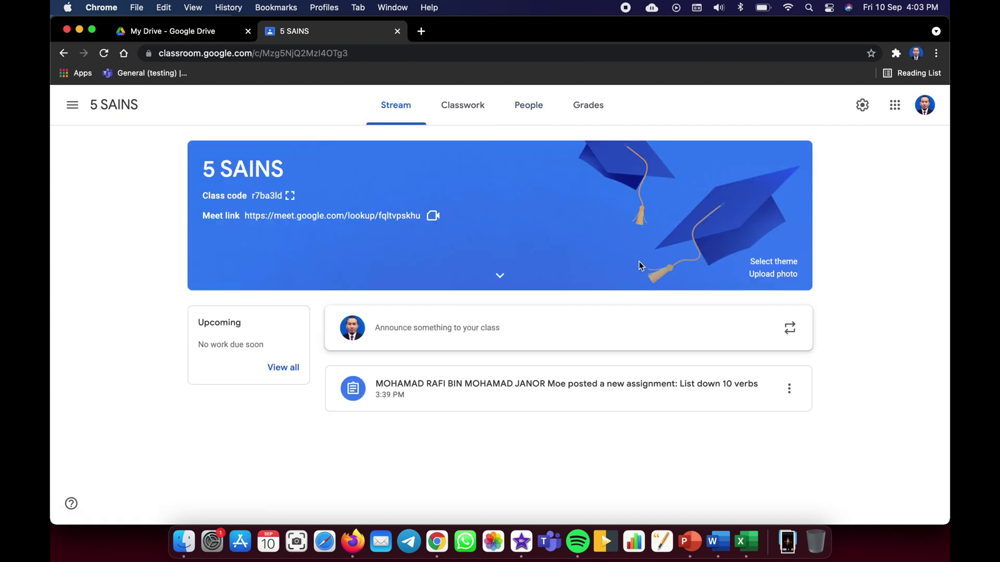